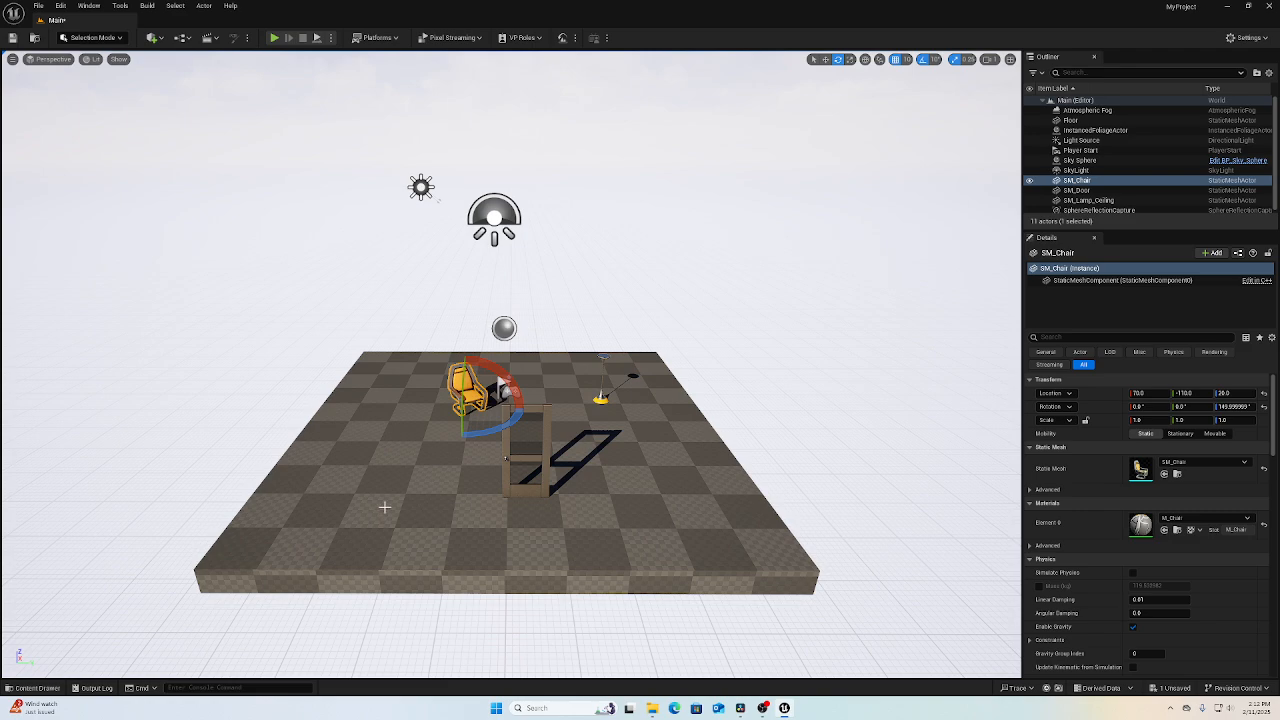
Add a level sequence saved as NewLevelSequence in the Content folder, and close the Sequencer Curves window.
{"action": "scroll", "coordinate": [466, 490], "scroll_direction": "up", "scroll_amount": 5}
{"action": "scroll", "coordinate": [460, 500], "scroll_direction": "down", "scroll_amount": 5}
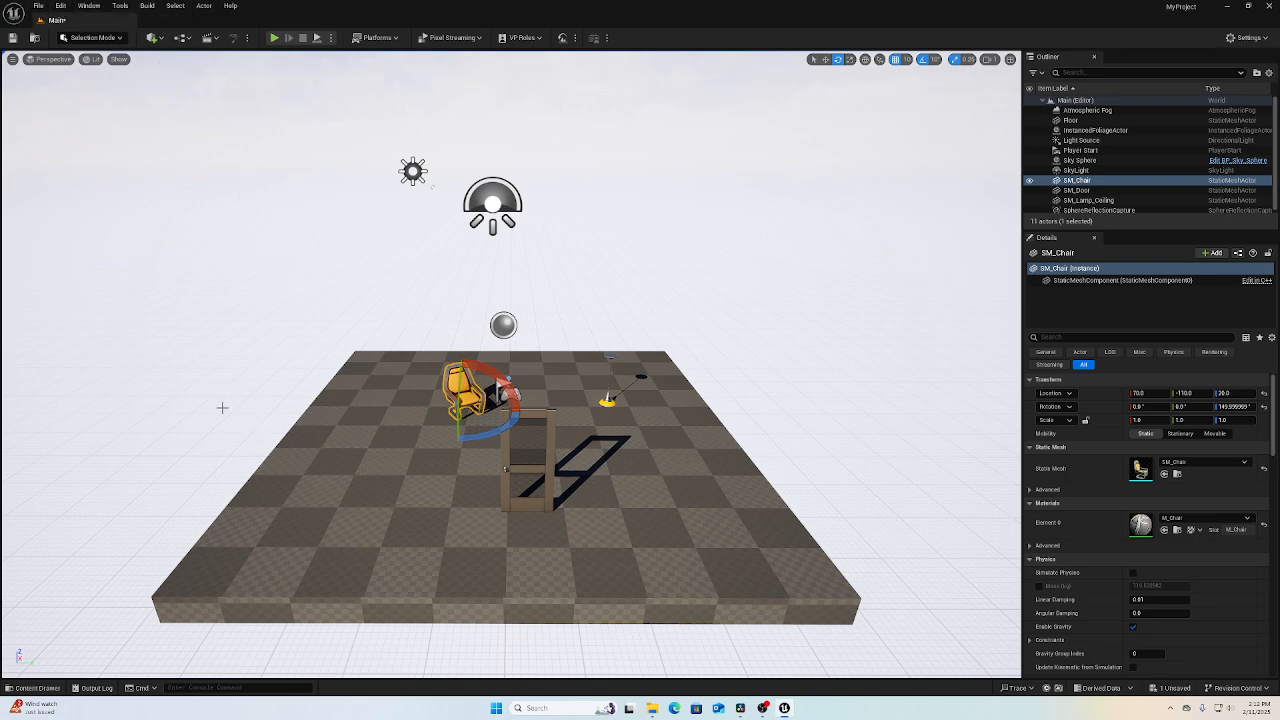
{"action": "left_click", "coordinate": [215, 40]}
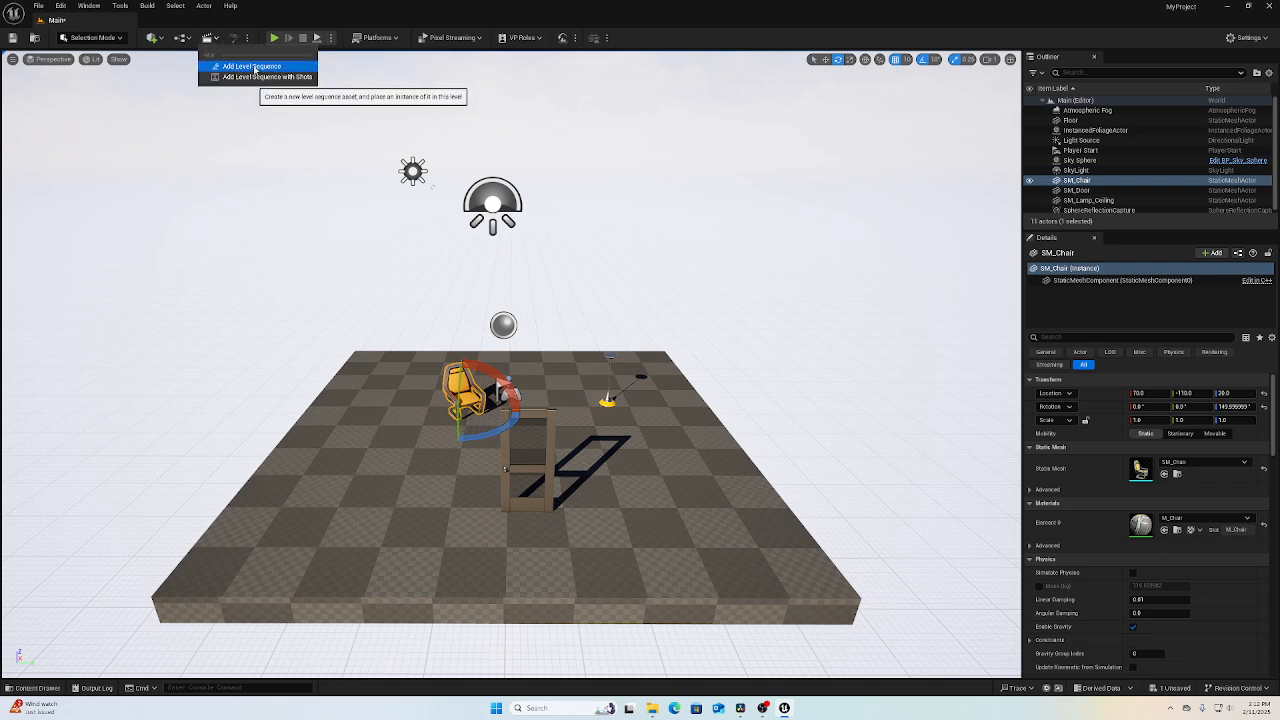
{"action": "left_click", "coordinate": [255, 67]}
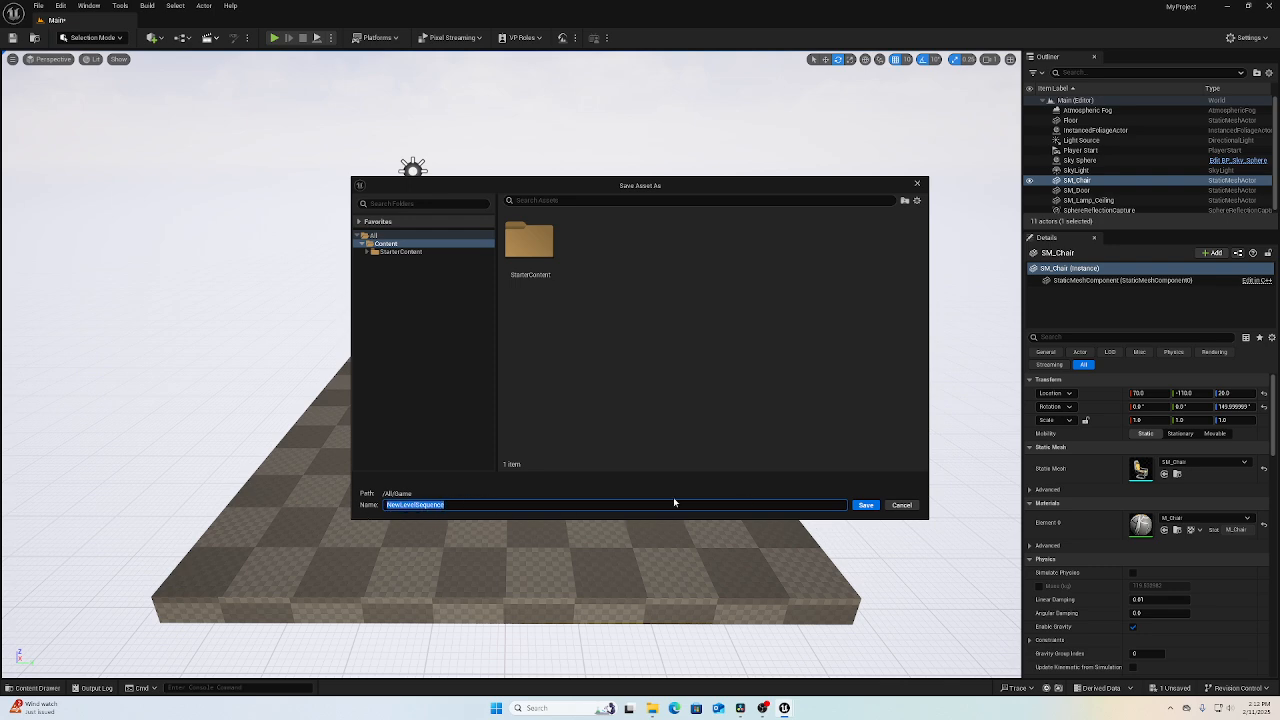
{"action": "left_click", "coordinate": [386, 243]}
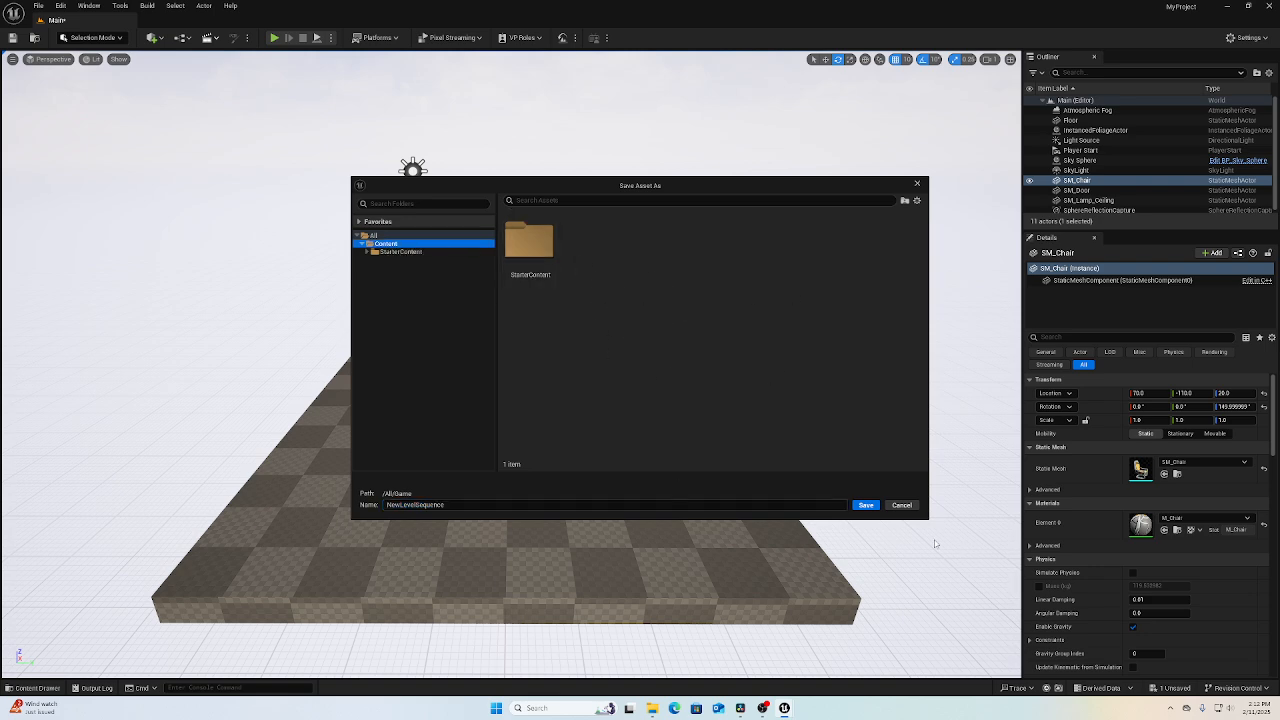
{"action": "left_click", "coordinate": [866, 505]}
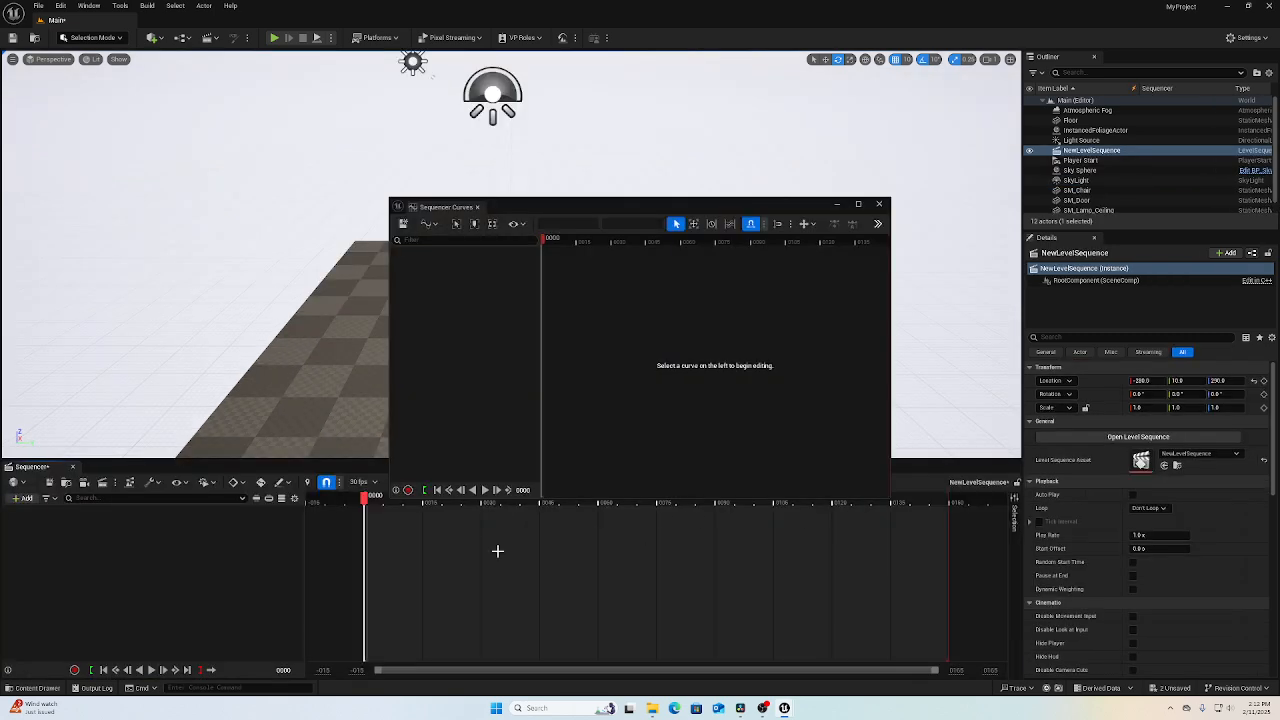
{"action": "left_click", "coordinate": [879, 204]}
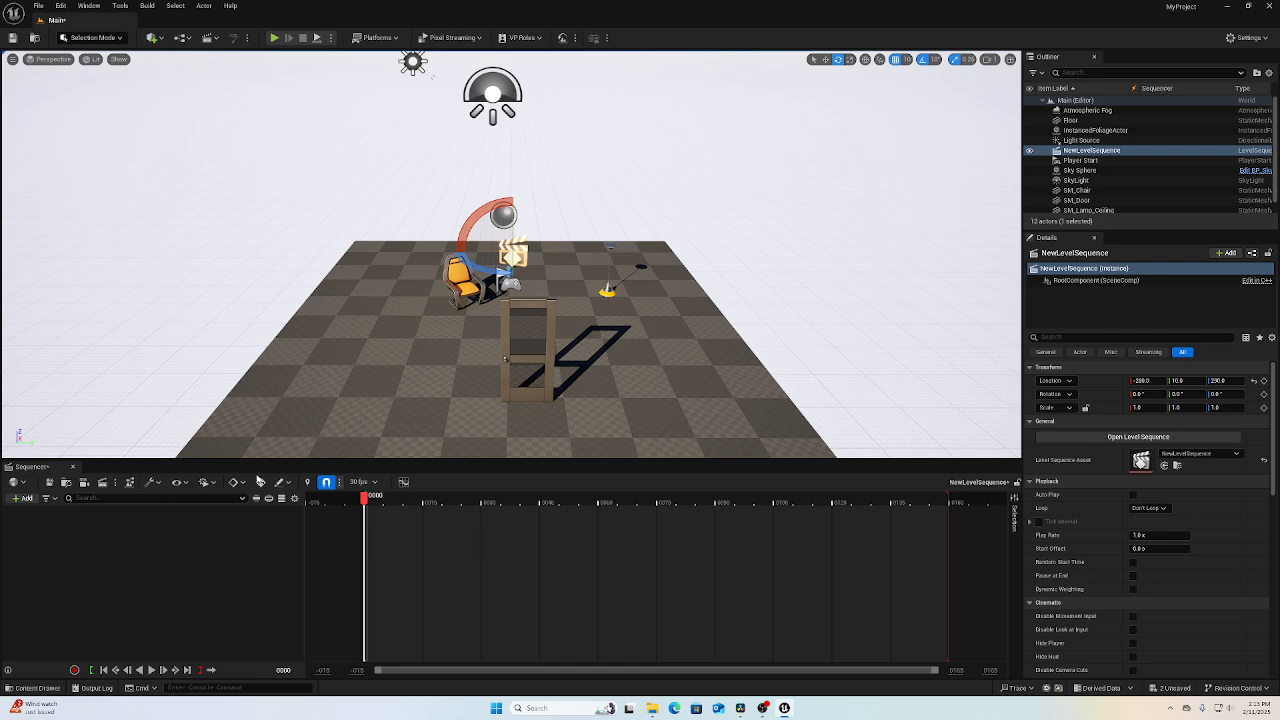
Create a new cine camera in the sequence and set it as the current camera cut.
{"action": "mouse_move", "coordinate": [278, 455]}
{"action": "left_mouse_down"}
{"action": "mouse_move", "coordinate": [276, 368]}
{"action": "mouse_move", "coordinate": [270, 465]}
{"action": "mouse_move", "coordinate": [270, 453]}
{"action": "left_mouse_up"}
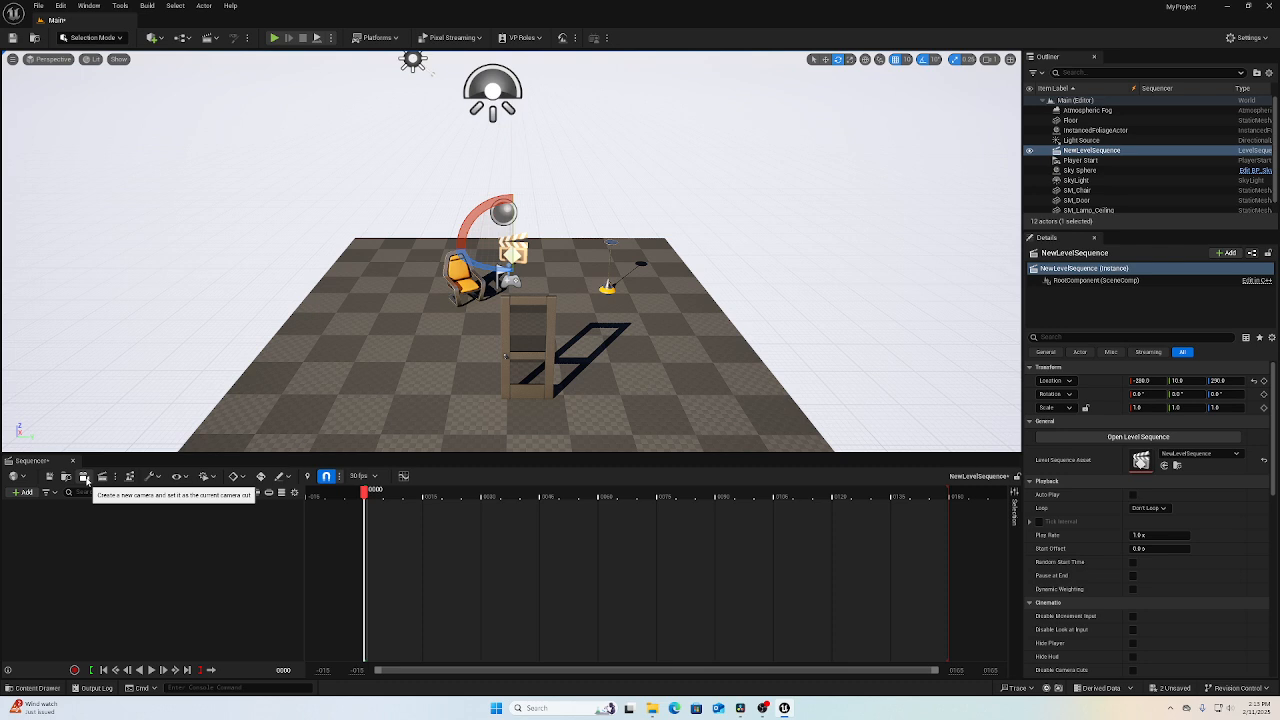
{"action": "left_click", "coordinate": [85, 478]}
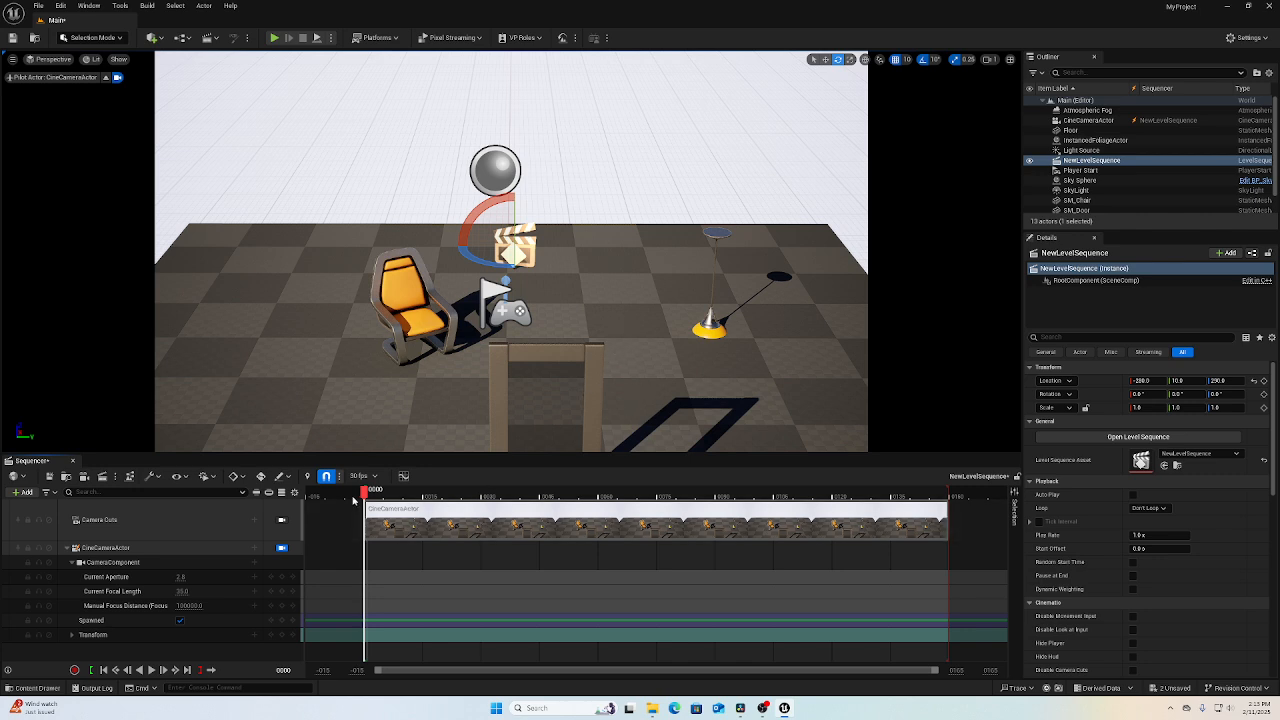
{"action": "mouse_move", "coordinate": [365, 490]}
{"action": "left_mouse_down"}
{"action": "mouse_move", "coordinate": [893, 490]}
{"action": "mouse_move", "coordinate": [362, 477]}
{"action": "left_mouse_up"}
Pilot the camera to a low frontal view framing the whole platform and key its transform at frame 0.
{"action": "mouse_move", "coordinate": [560, 394]}
{"action": "right_mouse_down"}
{"action": "mouse_move", "coordinate": [544, 376]}
{"action": "mouse_move", "coordinate": [569, 426]}
{"action": "mouse_move", "coordinate": [569, 402]}
{"action": "mouse_move", "coordinate": [555, 443]}
{"action": "mouse_move", "coordinate": [554, 415]}
{"action": "right_mouse_up"}
{"action": "key", "text": "w"}
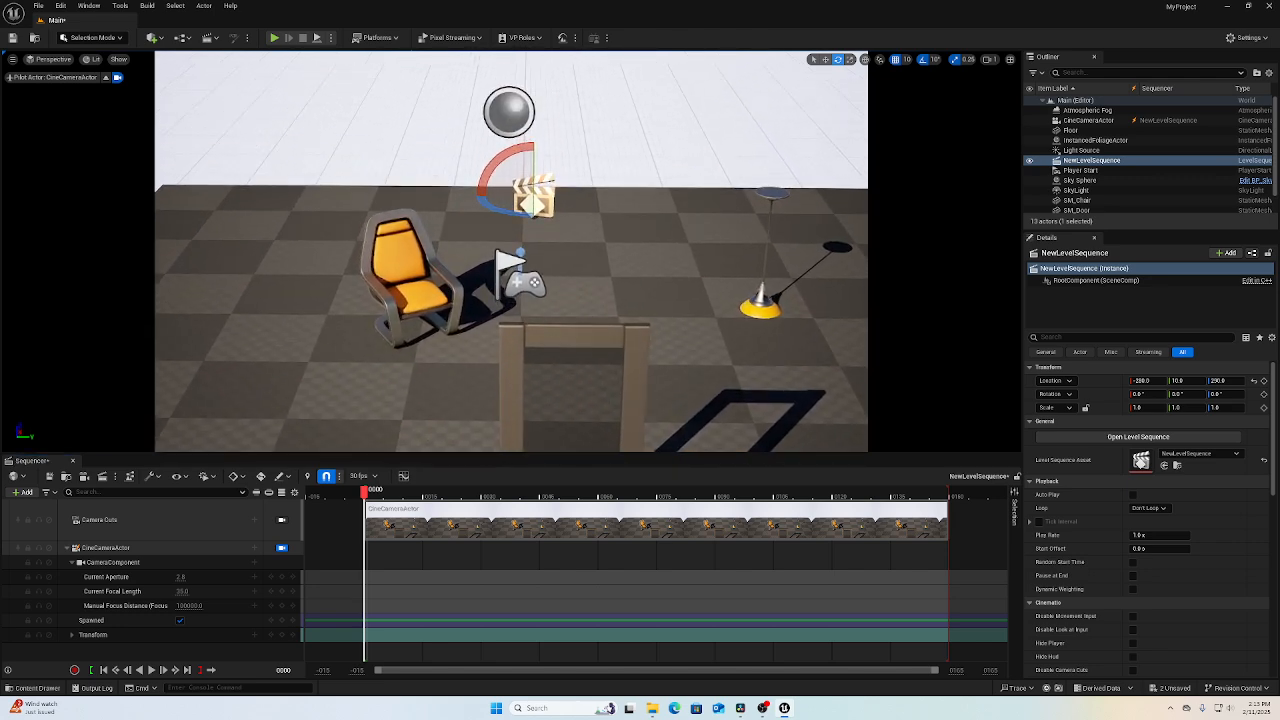
{"action": "key", "text": "e"}
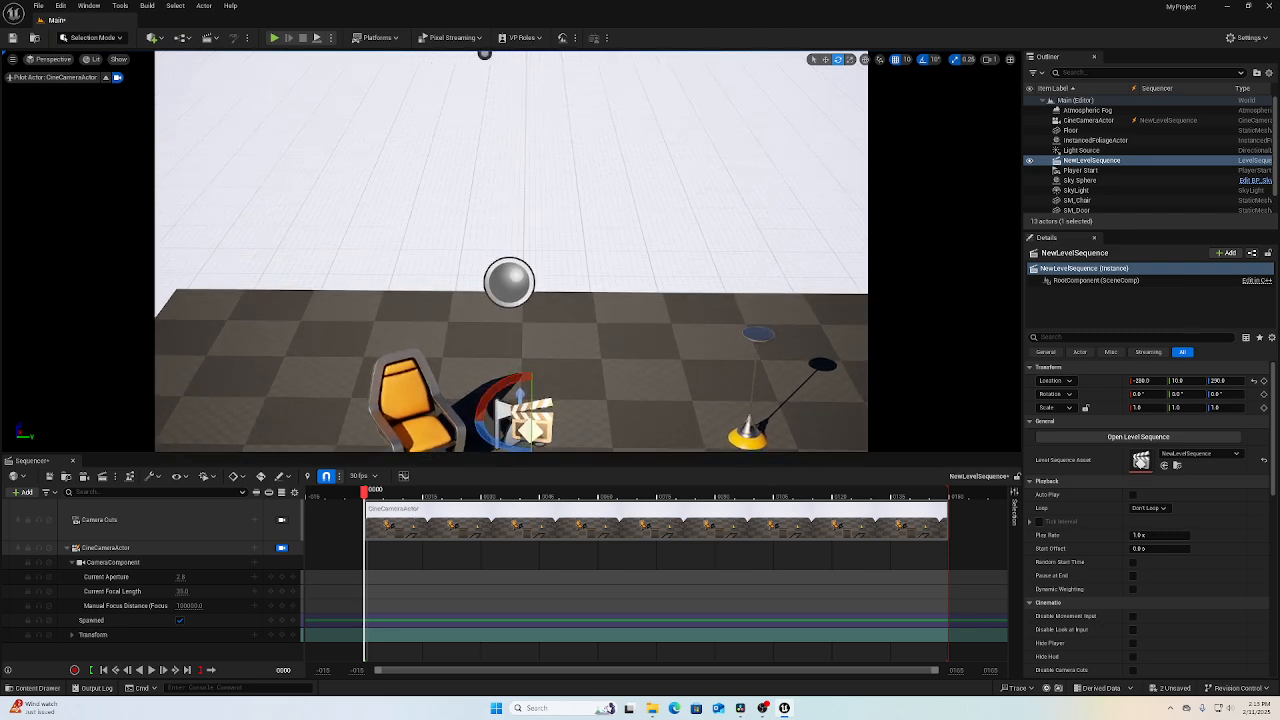
{"action": "key", "text": "q"}
{"action": "right_click_drag", "start_coordinate": [554, 415], "coordinate": [570, 345]}
{"action": "key", "text": "q"}
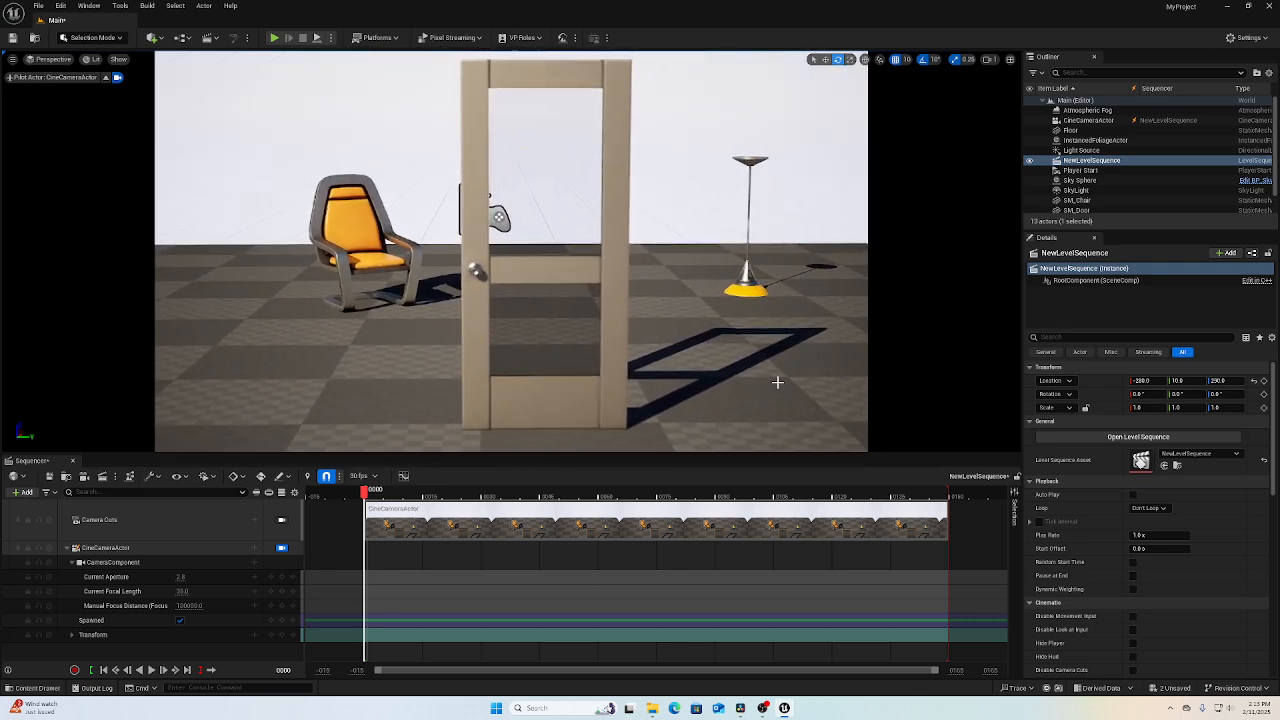
{"action": "scroll", "coordinate": [516, 307], "scroll_direction": "down", "scroll_amount": 5}
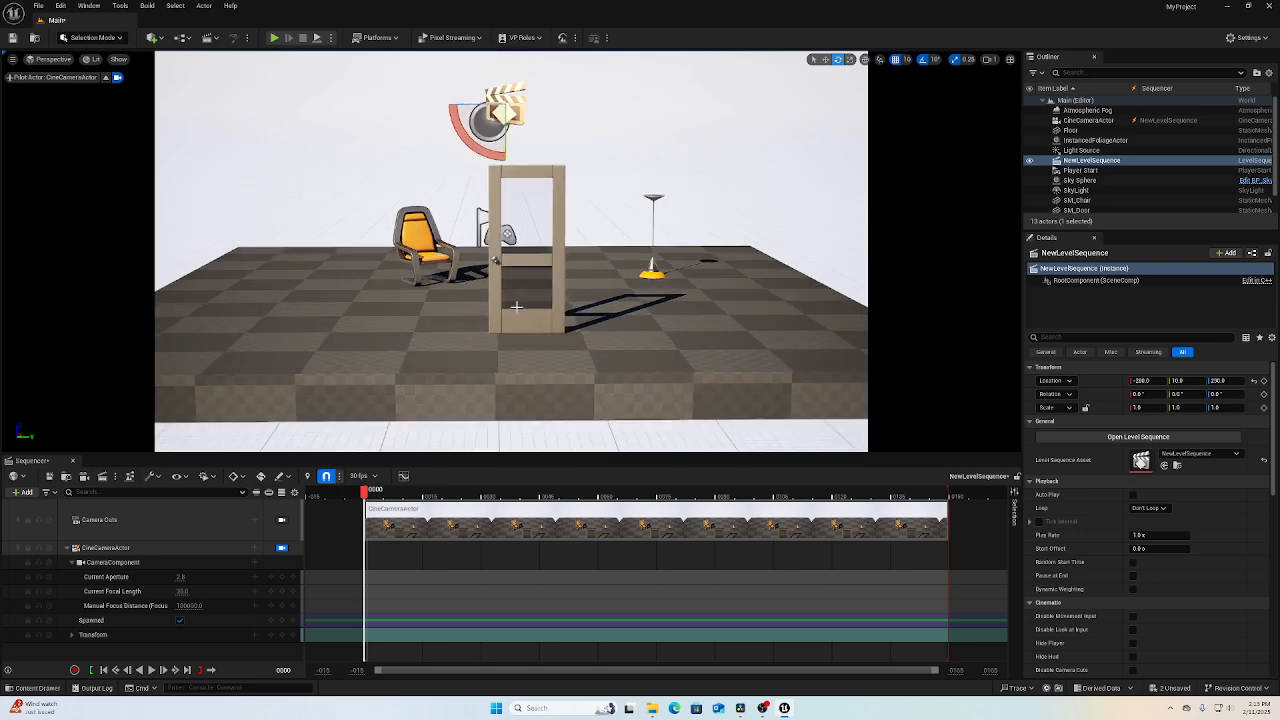
{"action": "scroll", "coordinate": [516, 307], "scroll_direction": "down", "scroll_amount": 2}
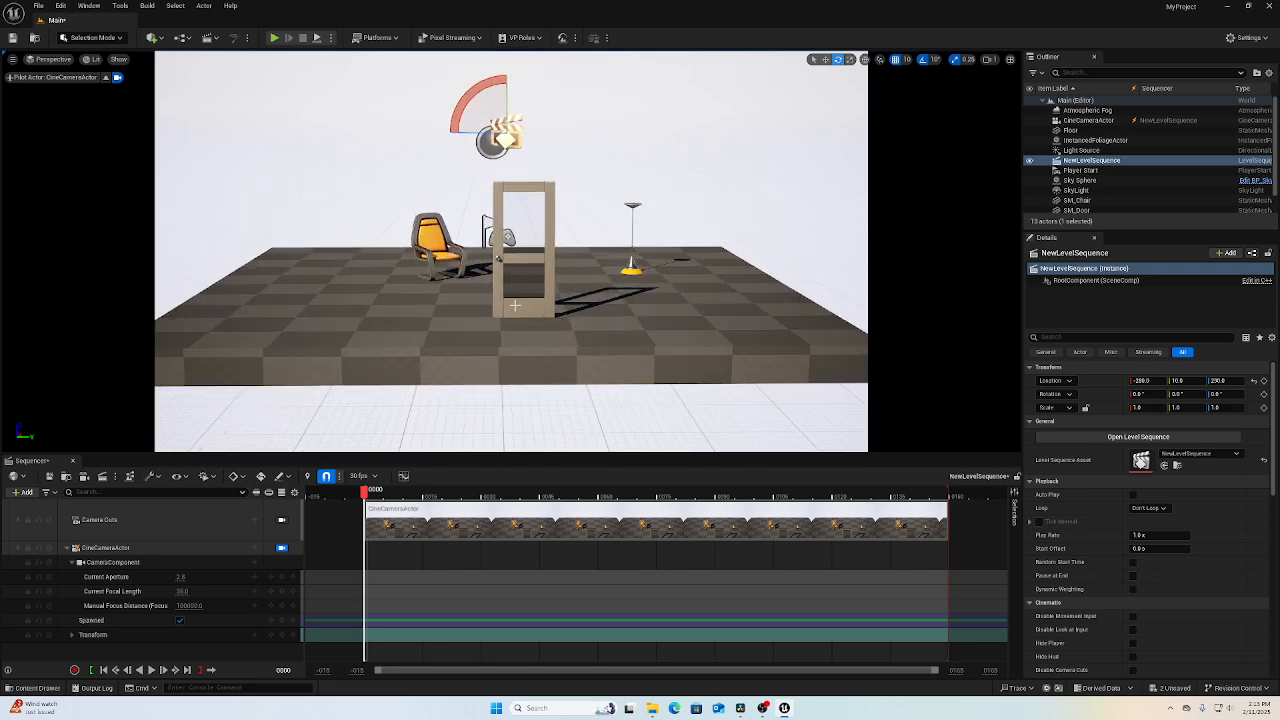
{"action": "scroll", "coordinate": [515, 305], "scroll_direction": "down", "scroll_amount": 2}
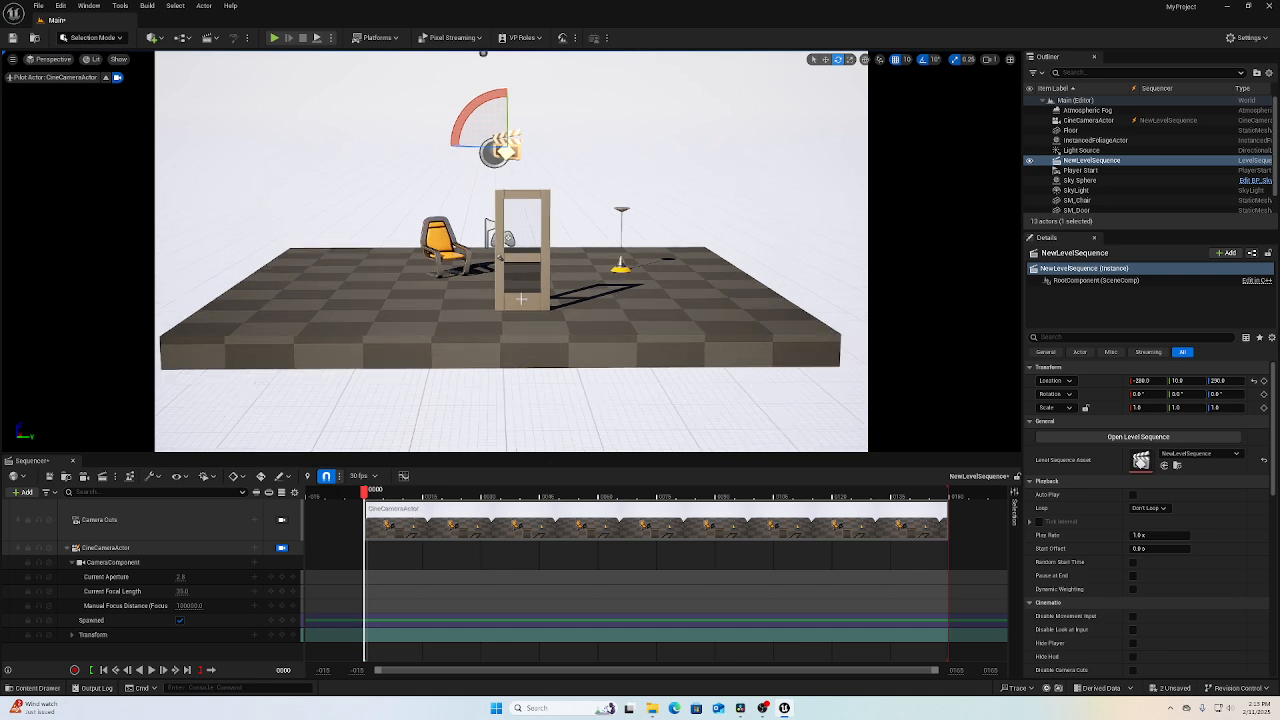
{"action": "scroll", "coordinate": [510, 298], "scroll_direction": "down", "scroll_amount": 1}
{"action": "scroll", "coordinate": [510, 298], "scroll_direction": "up", "scroll_amount": 2}
{"action": "scroll", "coordinate": [510, 298], "scroll_direction": "down", "scroll_amount": 1}
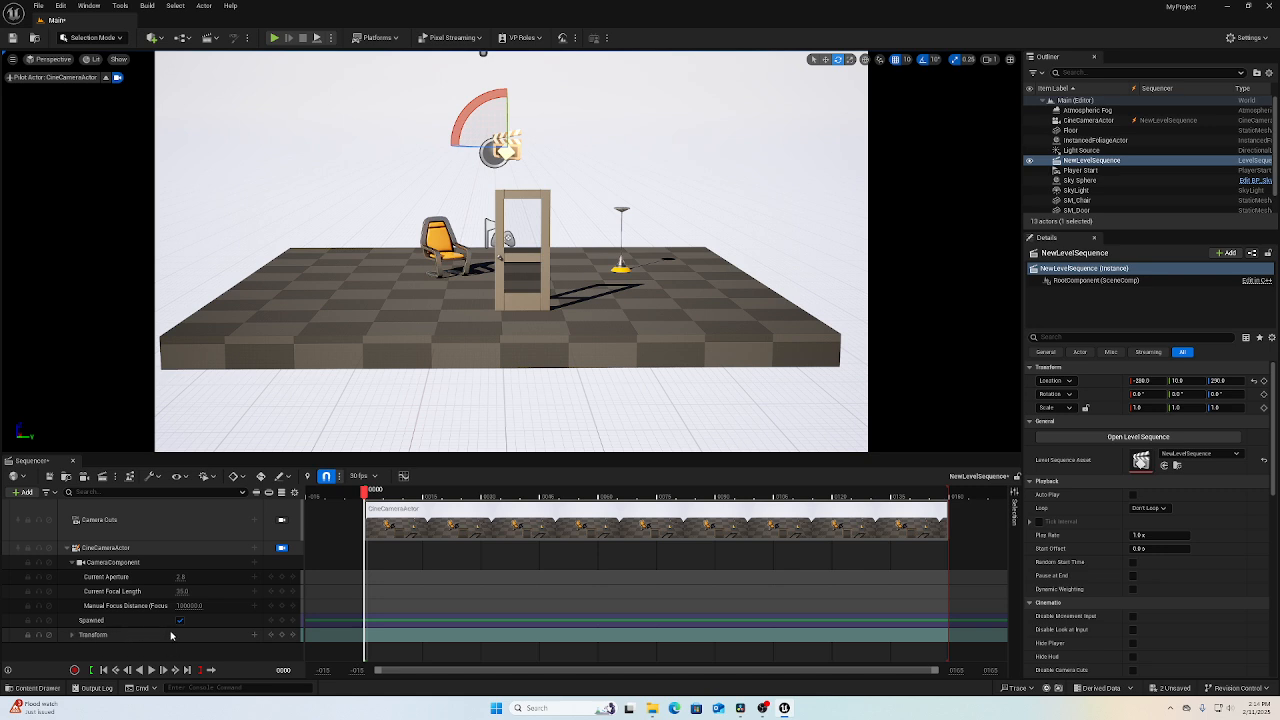
{"action": "left_click", "coordinate": [281, 636]}
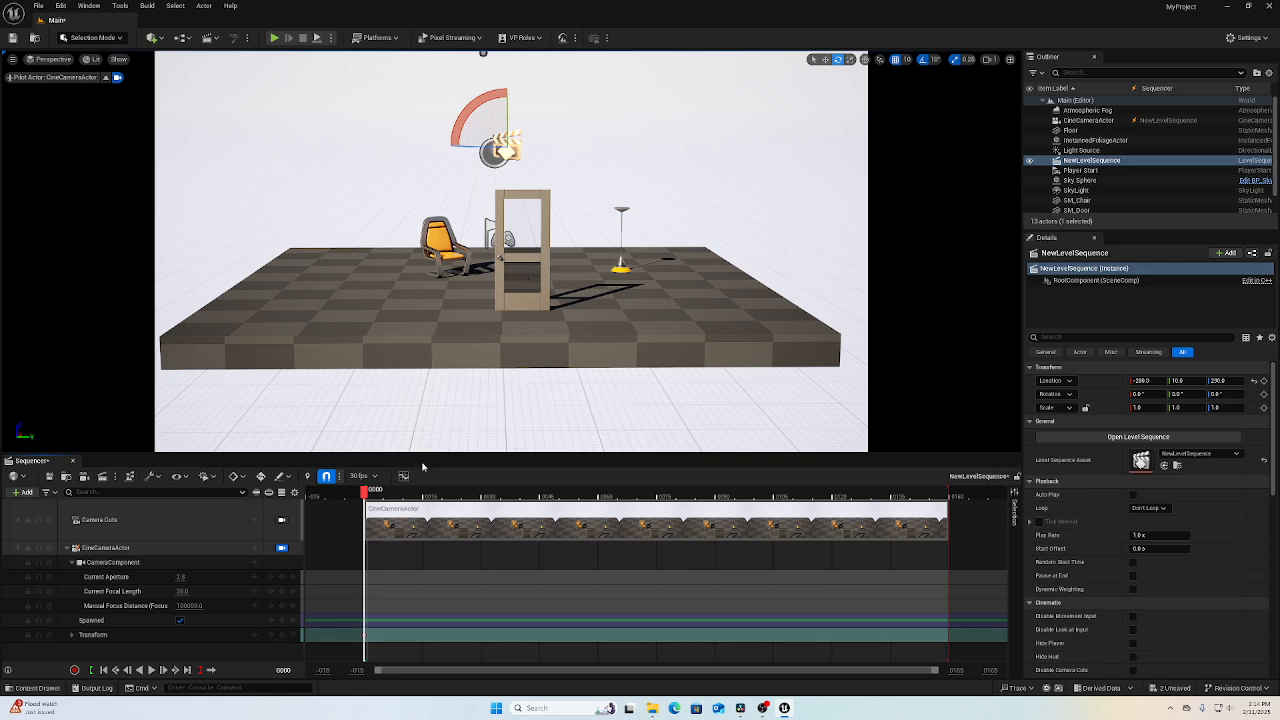
At frame 76, move the camera in close to the door and key its transform.
{"action": "left_click_drag", "start_coordinate": [365, 493], "coordinate": [661, 493]}
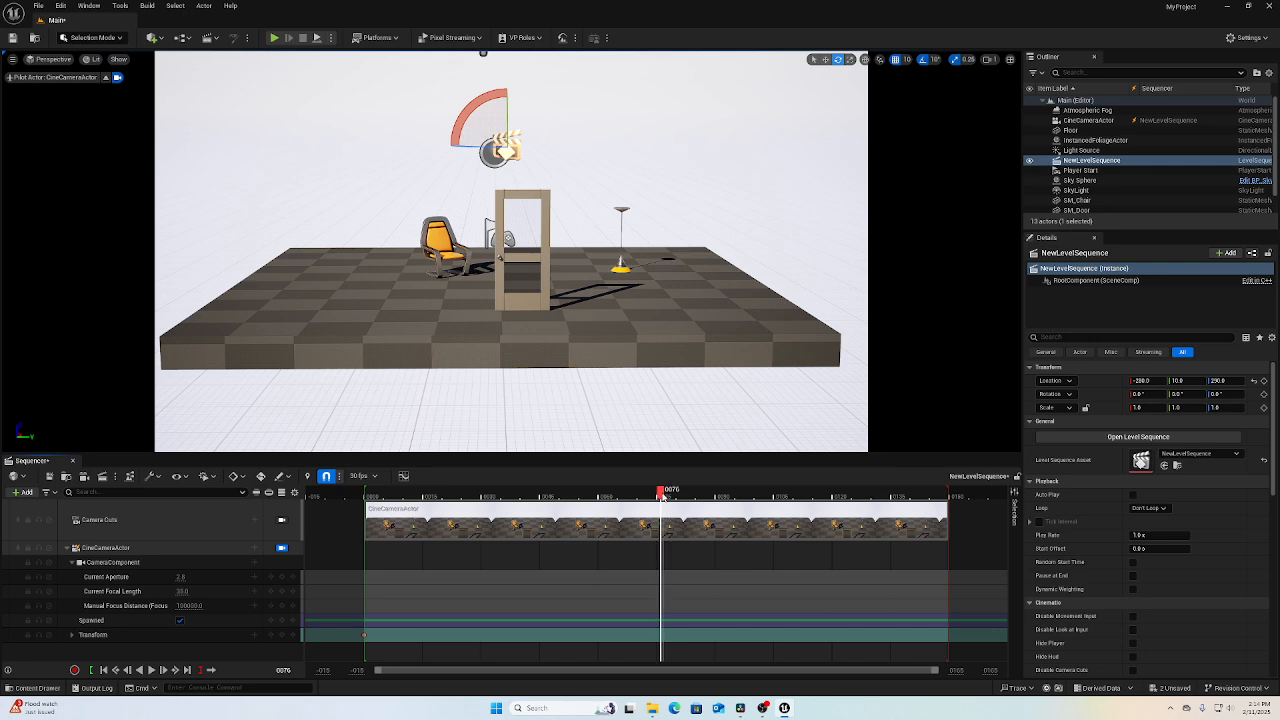
{"action": "scroll", "coordinate": [521, 248], "scroll_direction": "up", "scroll_amount": 1}
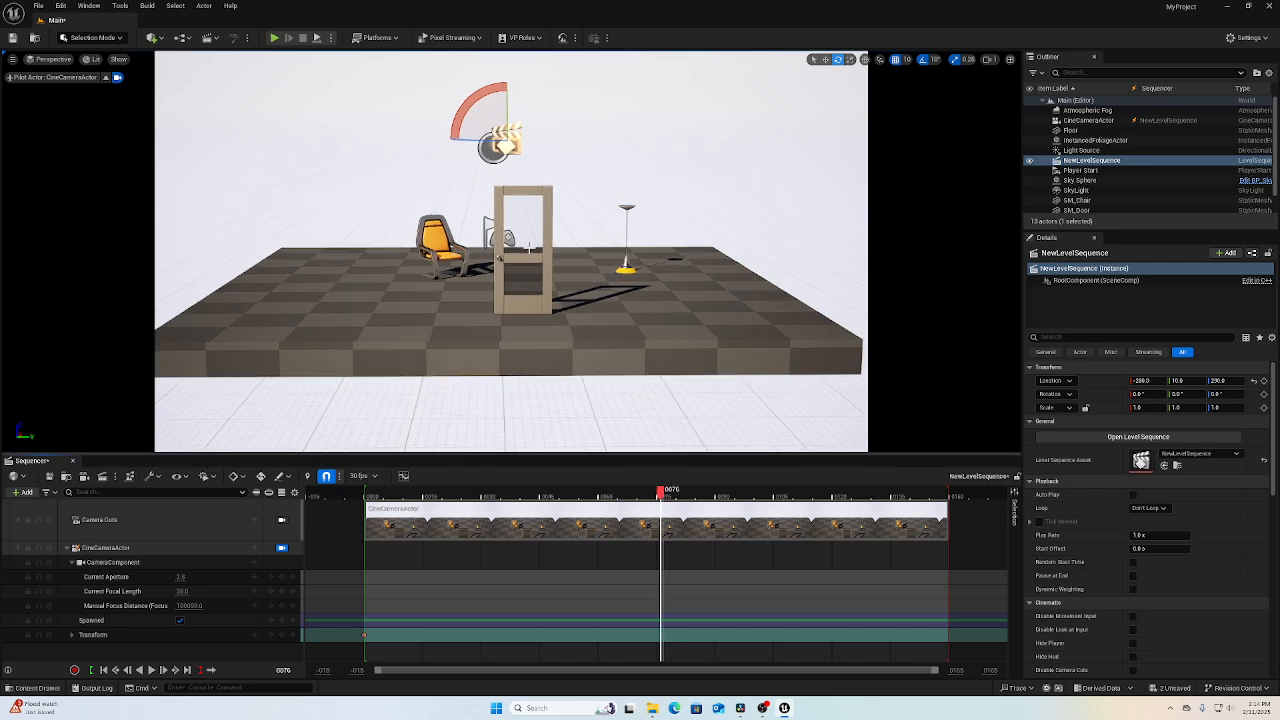
{"action": "scroll", "coordinate": [528, 247], "scroll_direction": "up", "scroll_amount": 5}
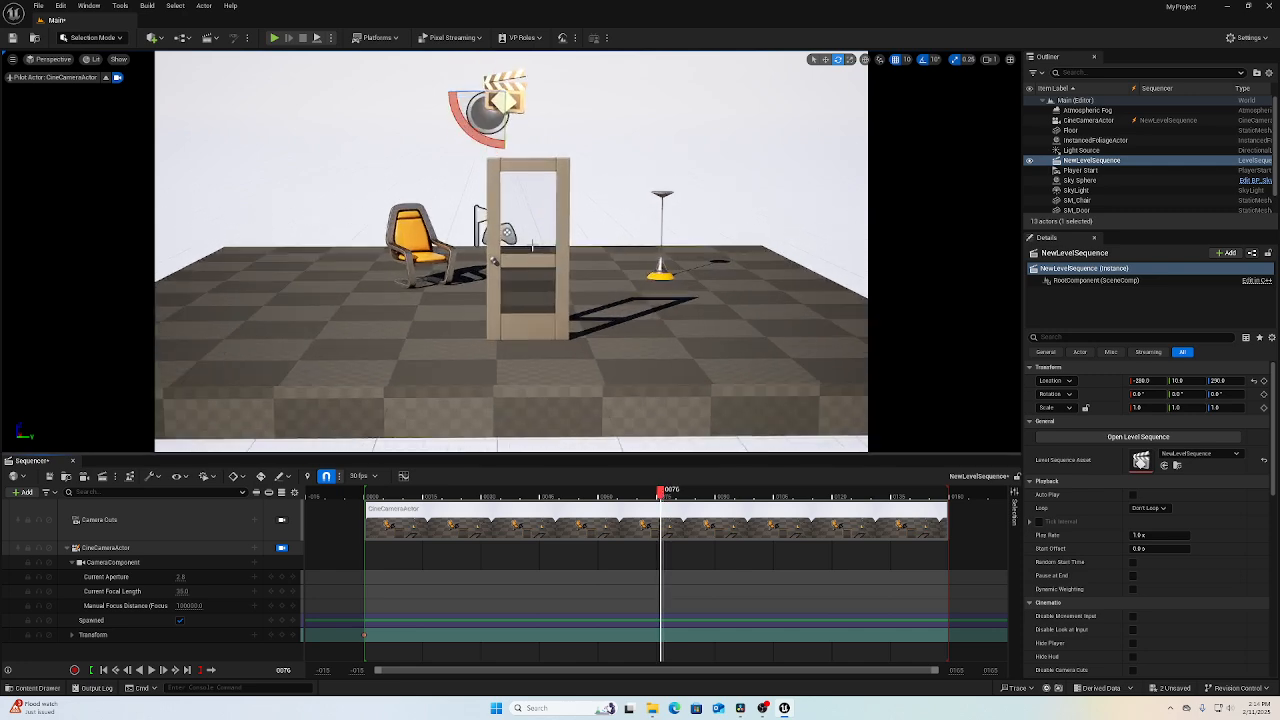
{"action": "scroll", "coordinate": [533, 246], "scroll_direction": "up", "scroll_amount": 6}
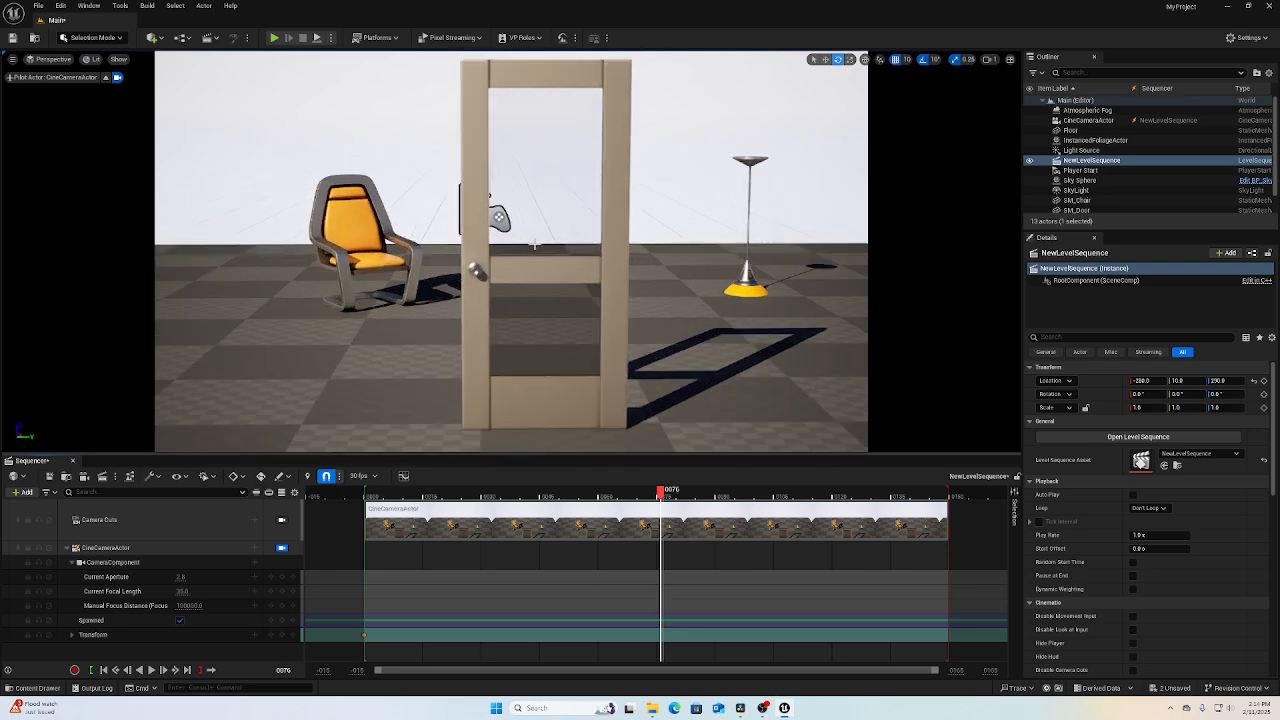
{"action": "scroll", "coordinate": [537, 244], "scroll_direction": "up", "scroll_amount": 2}
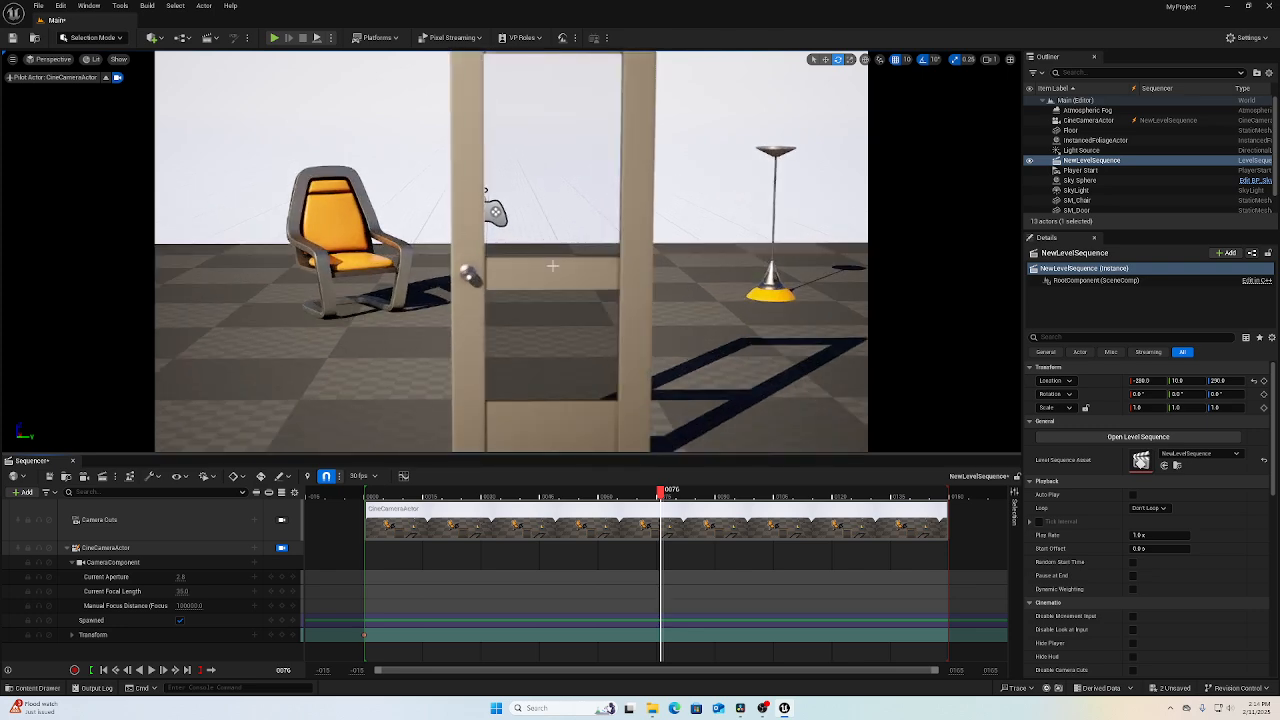
{"action": "left_click", "coordinate": [283, 636]}
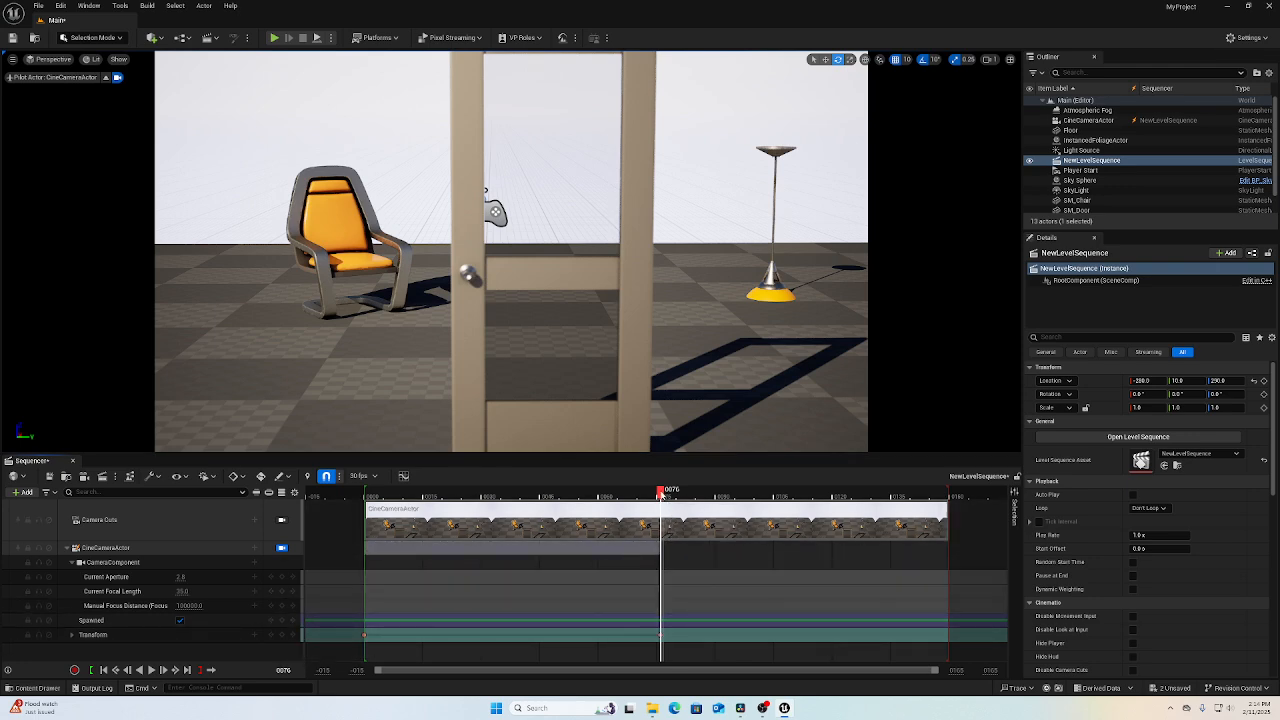
At frame 120, aim the camera down at the chair and lamp beyond the door and key its transform.
{"action": "left_click_drag", "start_coordinate": [660, 494], "coordinate": [832, 494]}
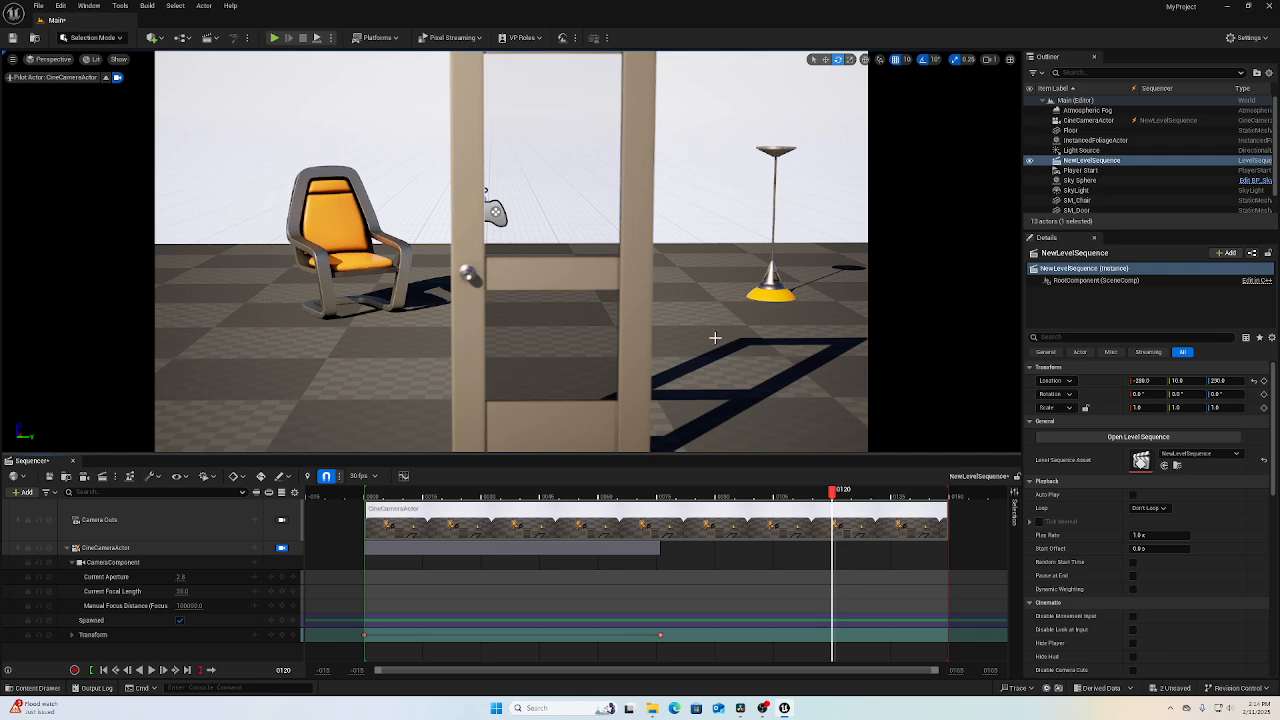
{"action": "right_click_drag", "start_coordinate": [715, 338], "coordinate": [809, 354]}
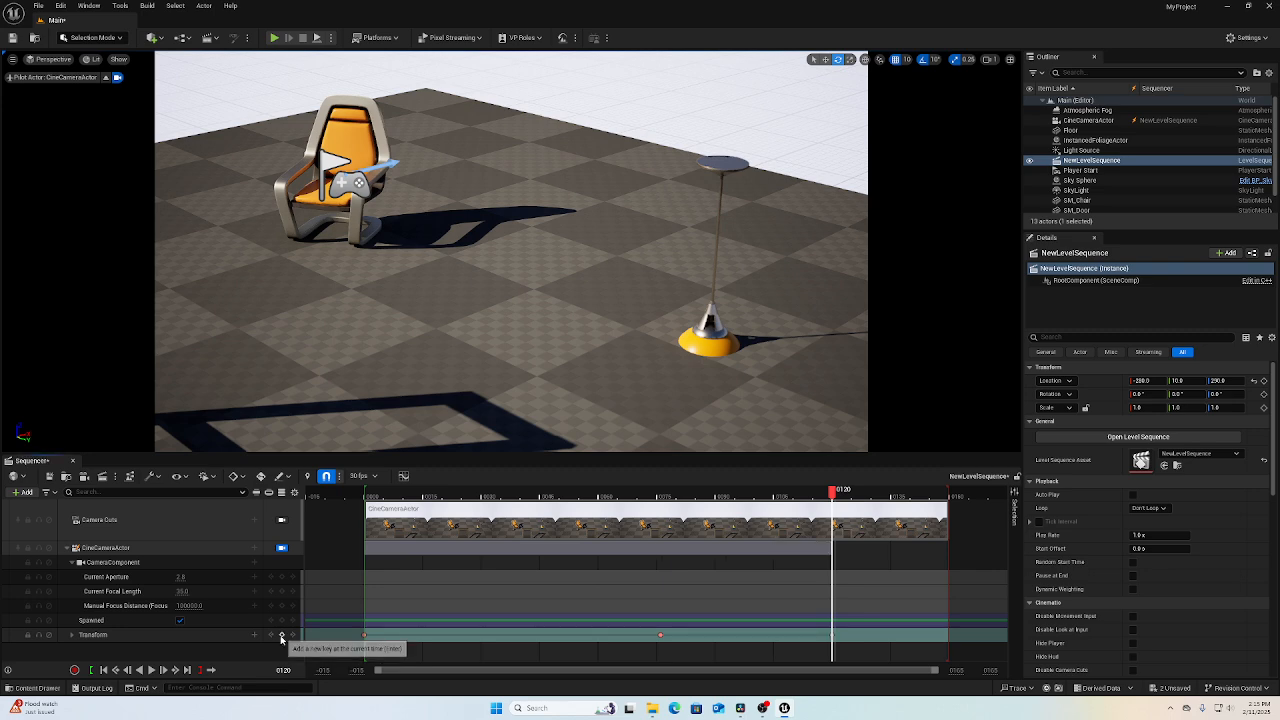
{"action": "left_click", "coordinate": [282, 636]}
At frame 150, swing the camera to a side view showing door, chair and lamp, key its transform, and scrub the sequence.
{"action": "left_click_drag", "start_coordinate": [832, 492], "coordinate": [832, 538]}
{"action": "left_click_drag", "start_coordinate": [835, 538], "coordinate": [950, 552]}
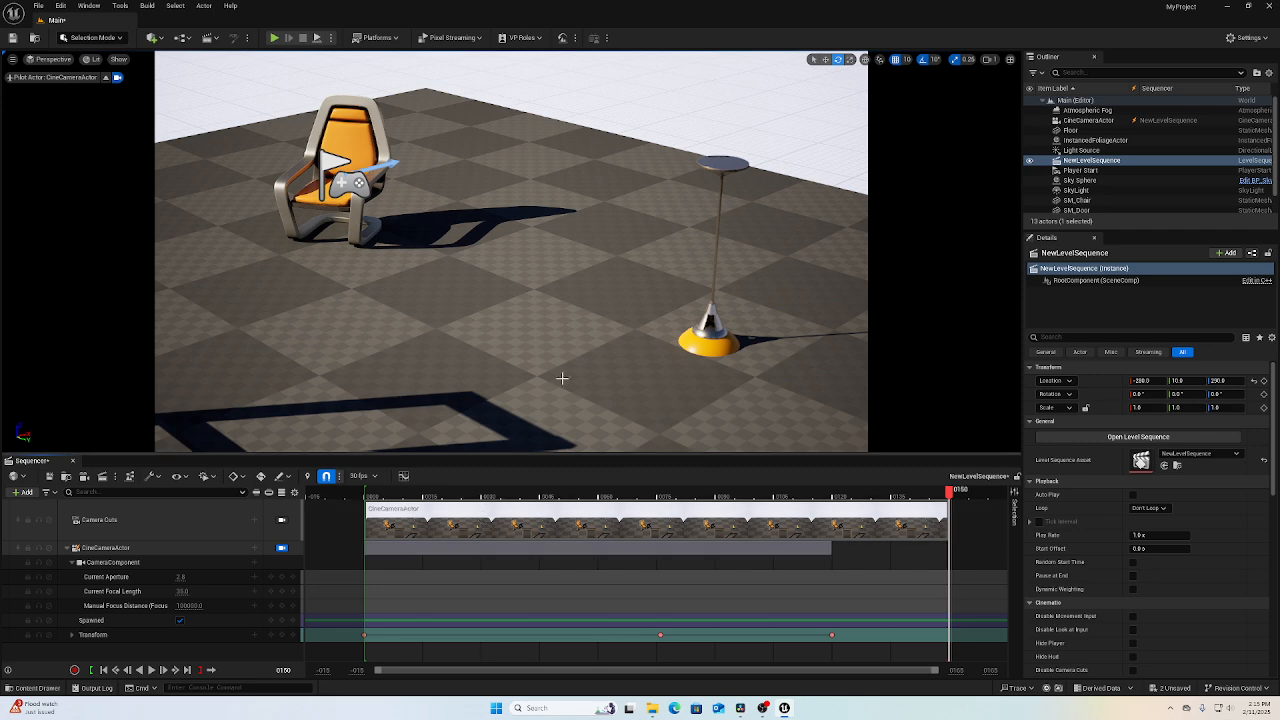
{"action": "right_click_drag", "start_coordinate": [584, 345], "coordinate": [434, 322]}
{"action": "key", "text": "d"}
{"action": "key", "text": "d"}
{"action": "scroll", "coordinate": [598, 336], "scroll_direction": "down", "scroll_amount": 2}
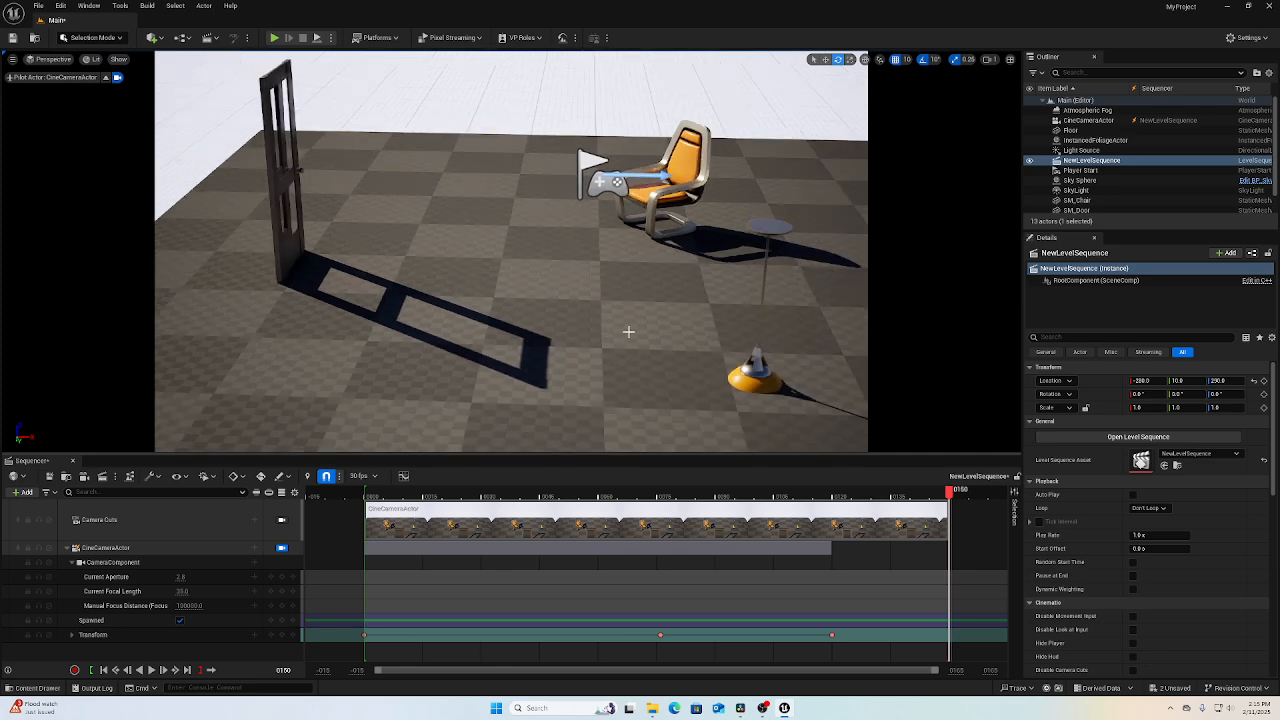
{"action": "left_click", "coordinate": [281, 638]}
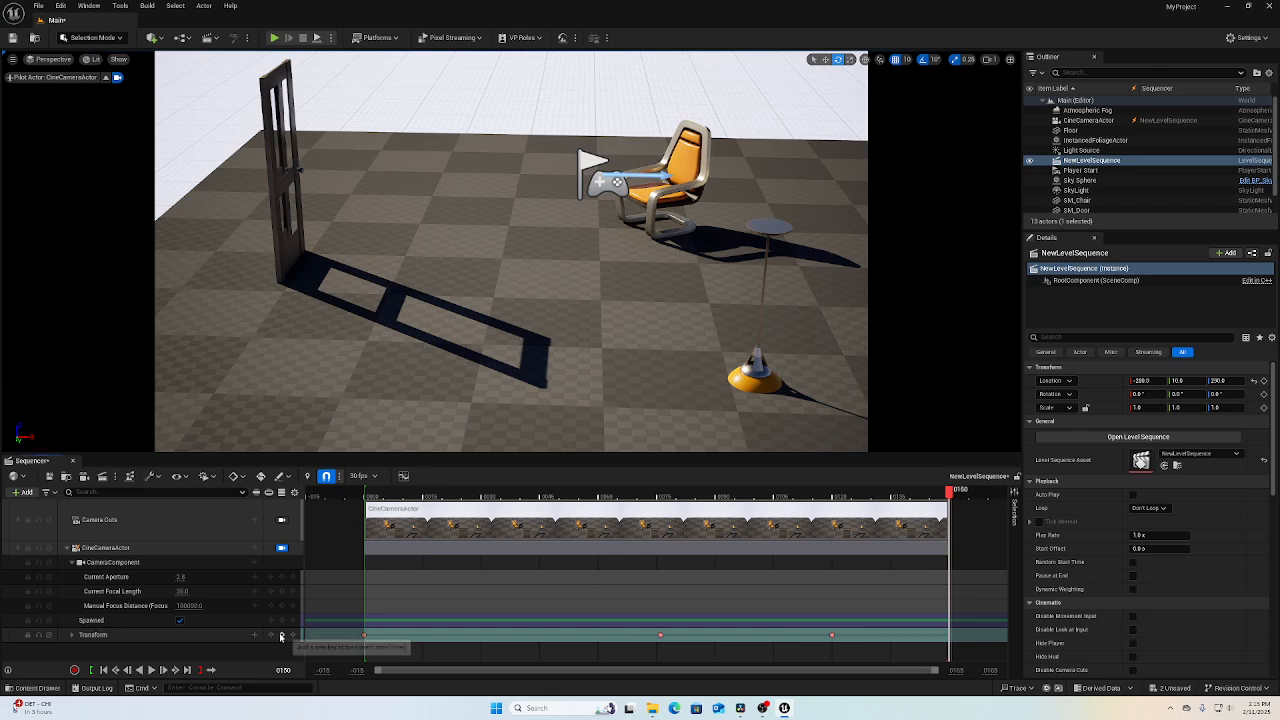
{"action": "left_click_drag", "start_coordinate": [948, 493], "coordinate": [949, 545]}
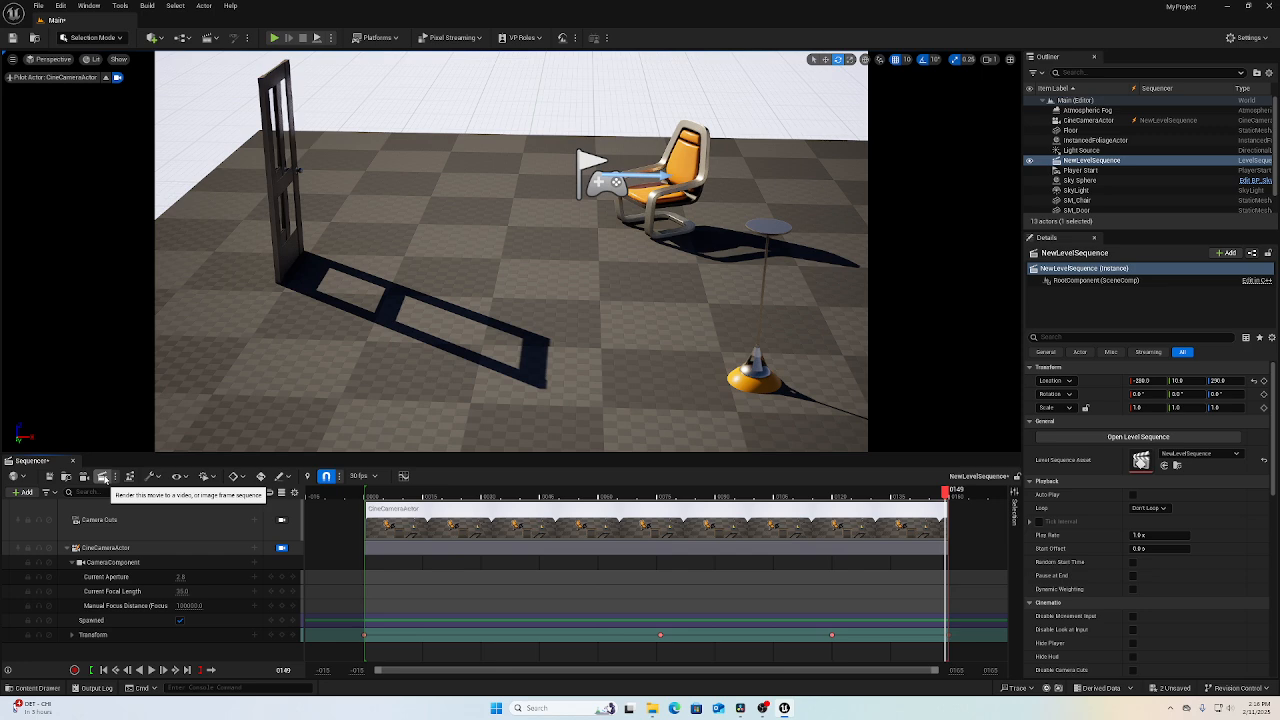
Send the sequence to the Movie Render Queue and open the Output settings of its render configuration.
{"action": "left_click", "coordinate": [103, 477]}
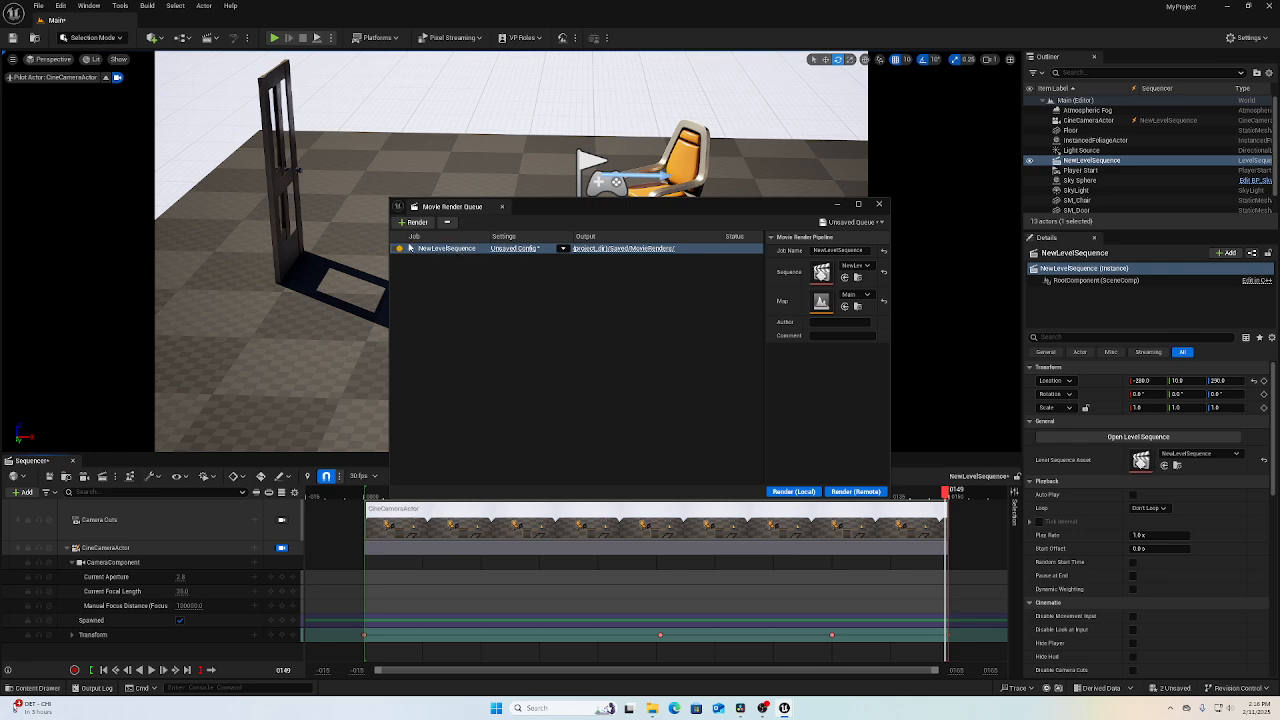
{"action": "left_click", "coordinate": [510, 249]}
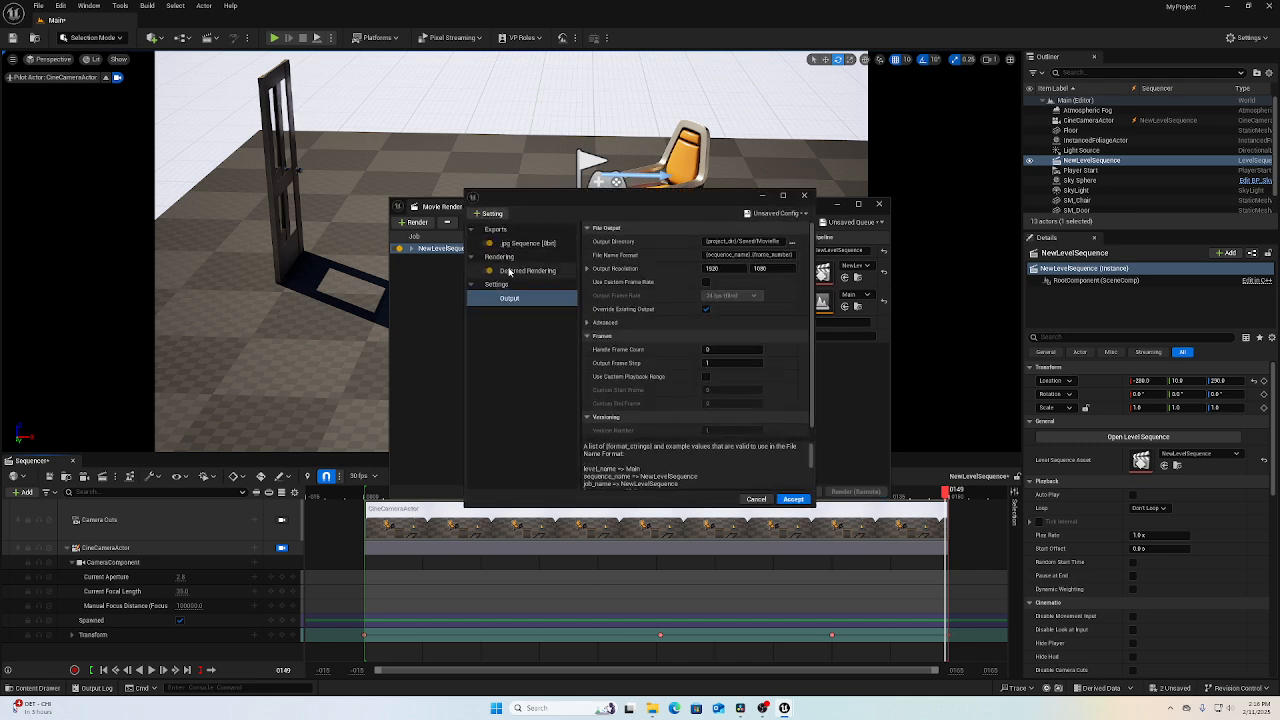
{"action": "left_click", "coordinate": [508, 299]}
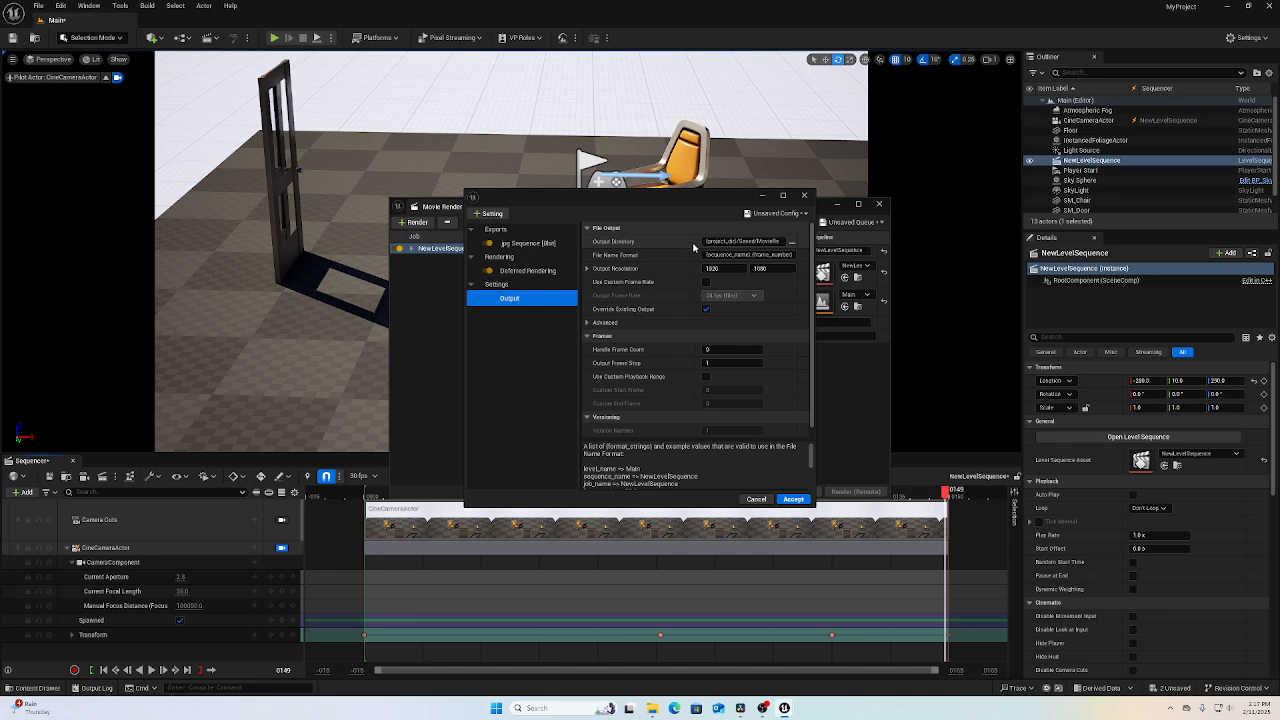
Create a folder named sequence on the Desktop and set it as the render's output directory.
{"action": "left_click", "coordinate": [792, 243]}
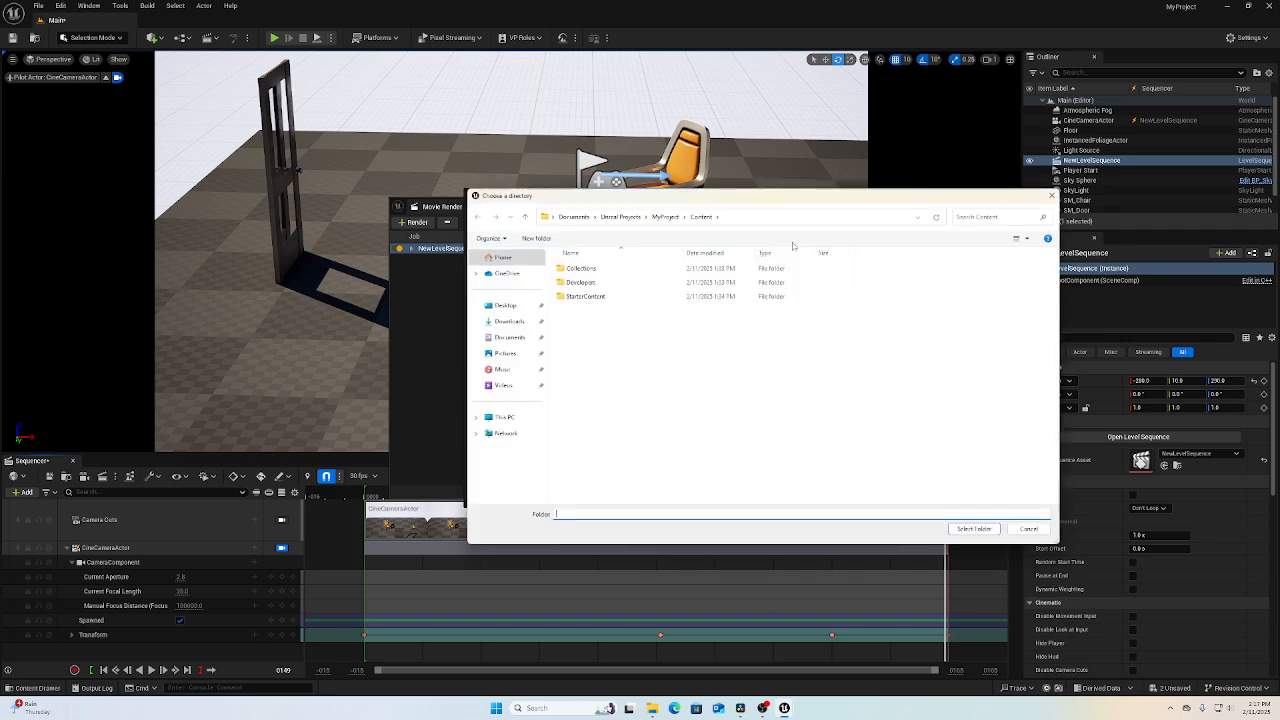
{"action": "left_click", "coordinate": [513, 308]}
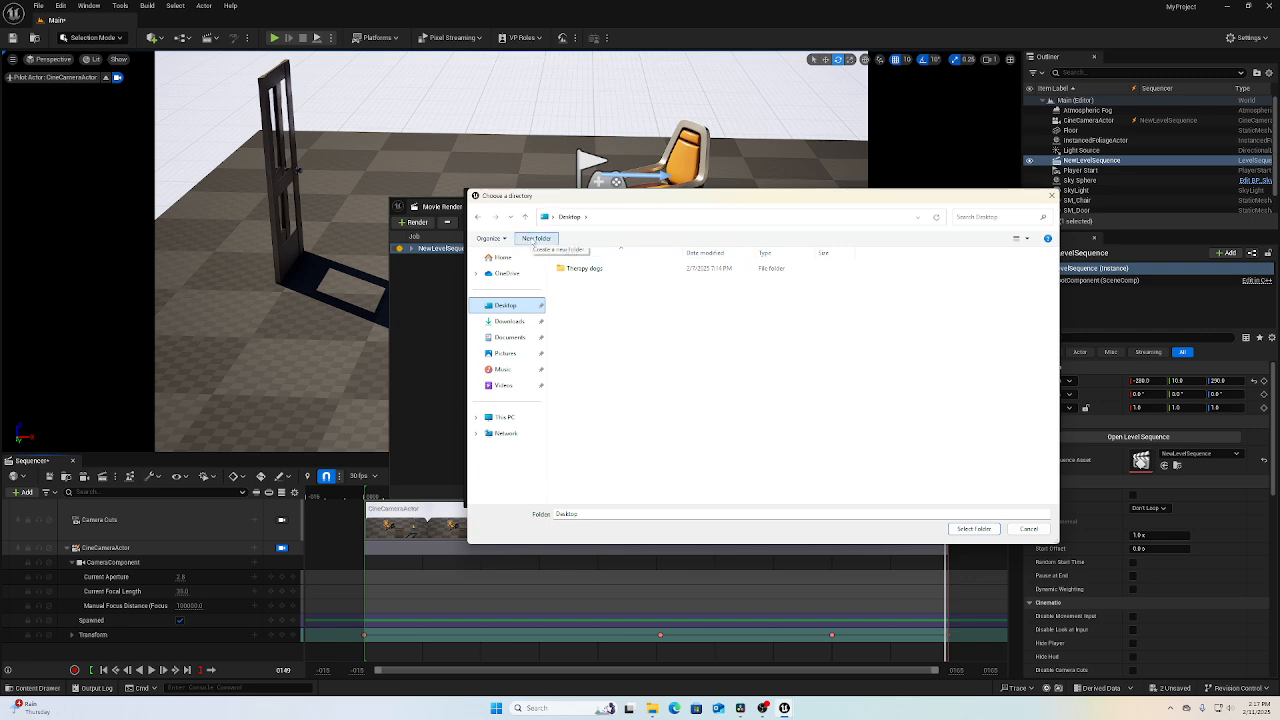
{"action": "left_click", "coordinate": [531, 239]}
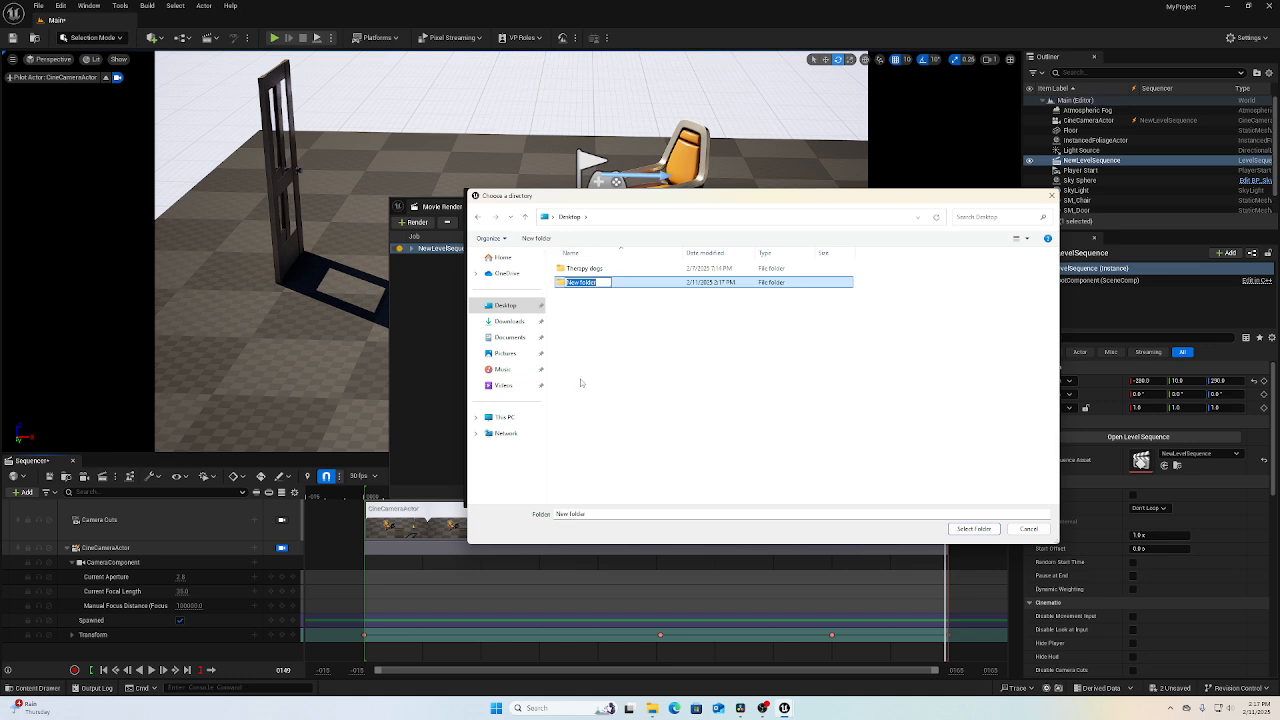
{"action": "type", "text": "sequence"}
{"action": "left_click", "coordinate": [976, 529]}
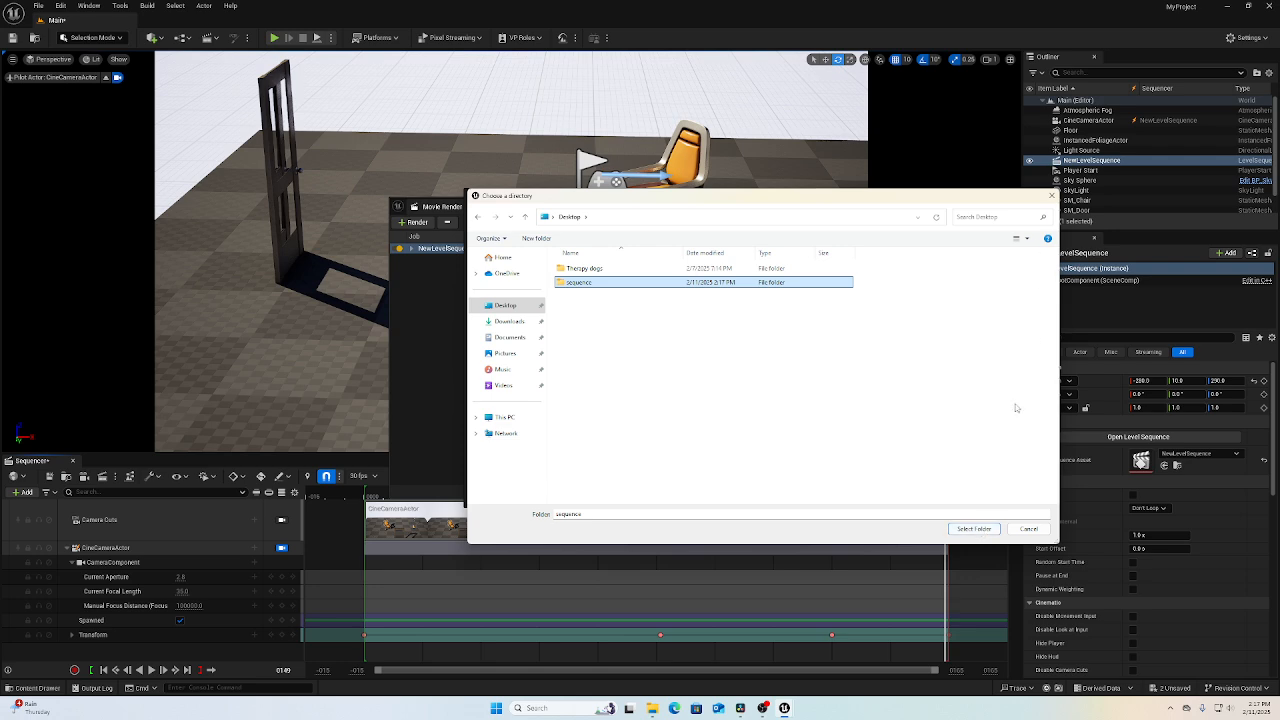
{"action": "left_click", "coordinate": [976, 529]}
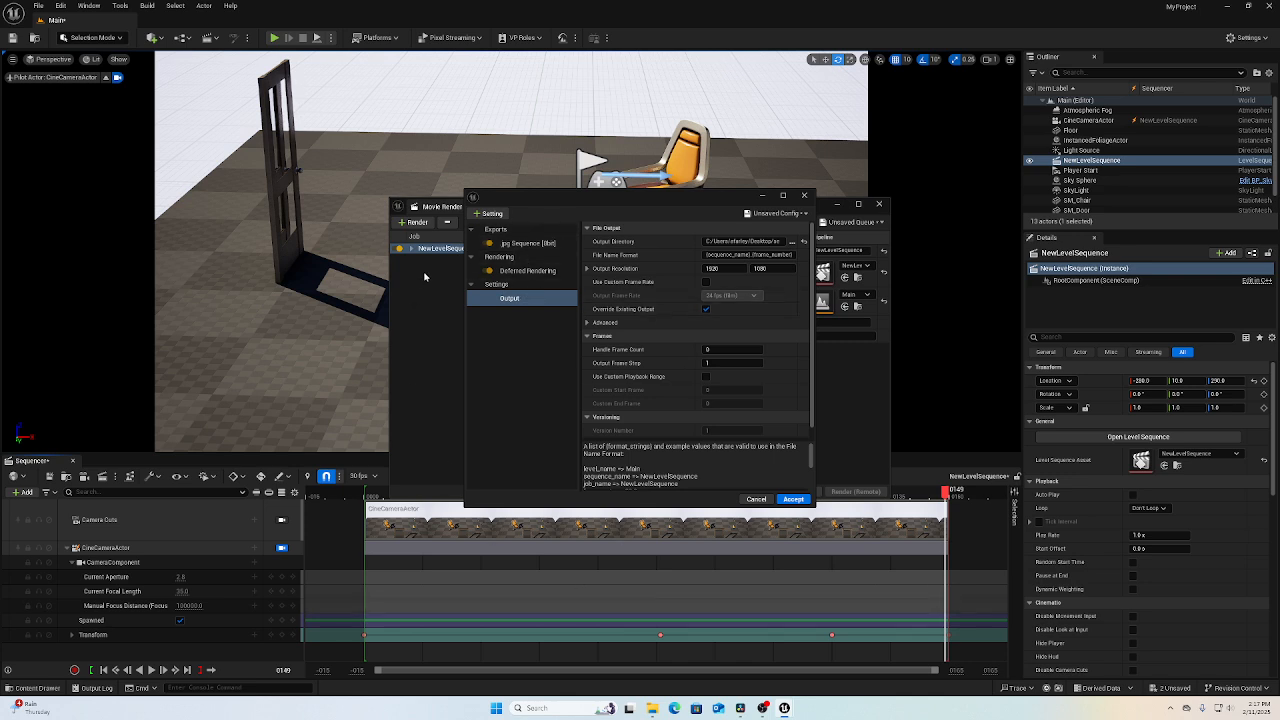
Review the frame and versioning output settings, accept the render configuration, and start a local render of the queued sequence.
{"action": "scroll", "coordinate": [637, 369], "scroll_direction": "down", "scroll_amount": 1}
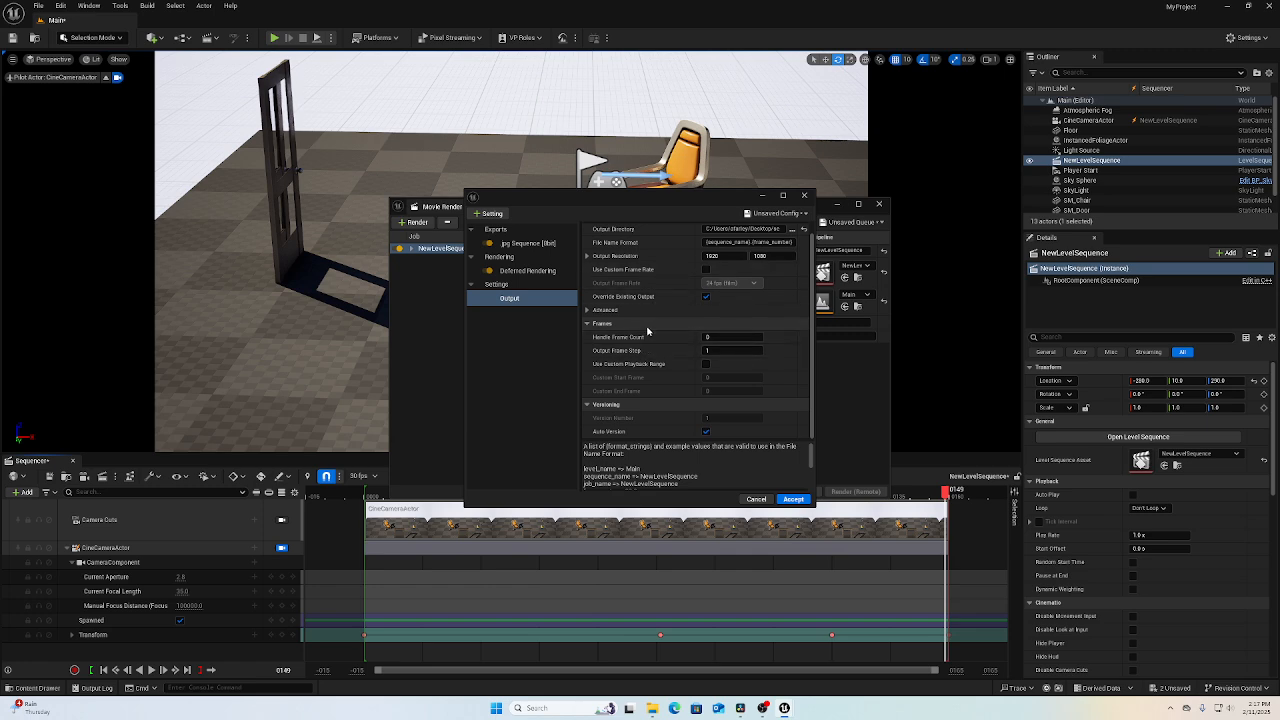
{"action": "scroll", "coordinate": [645, 340], "scroll_direction": "up", "scroll_amount": 1}
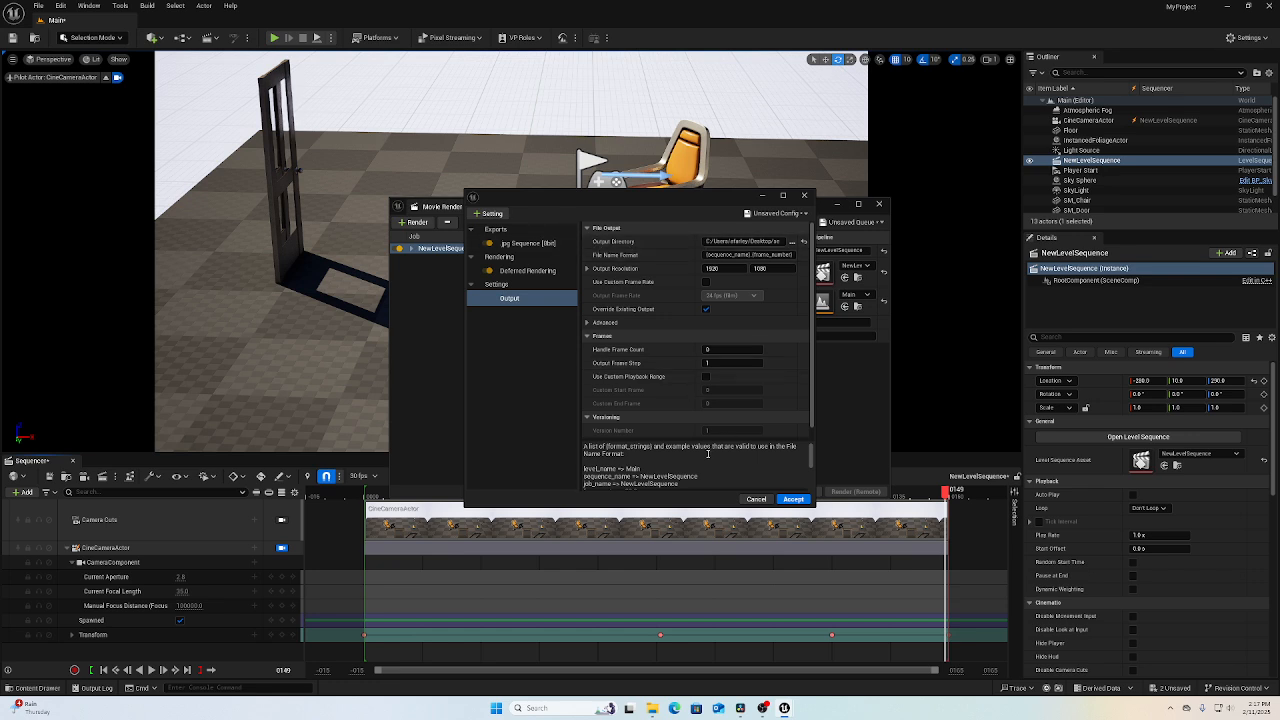
{"action": "scroll", "coordinate": [649, 391], "scroll_direction": "down", "scroll_amount": 1}
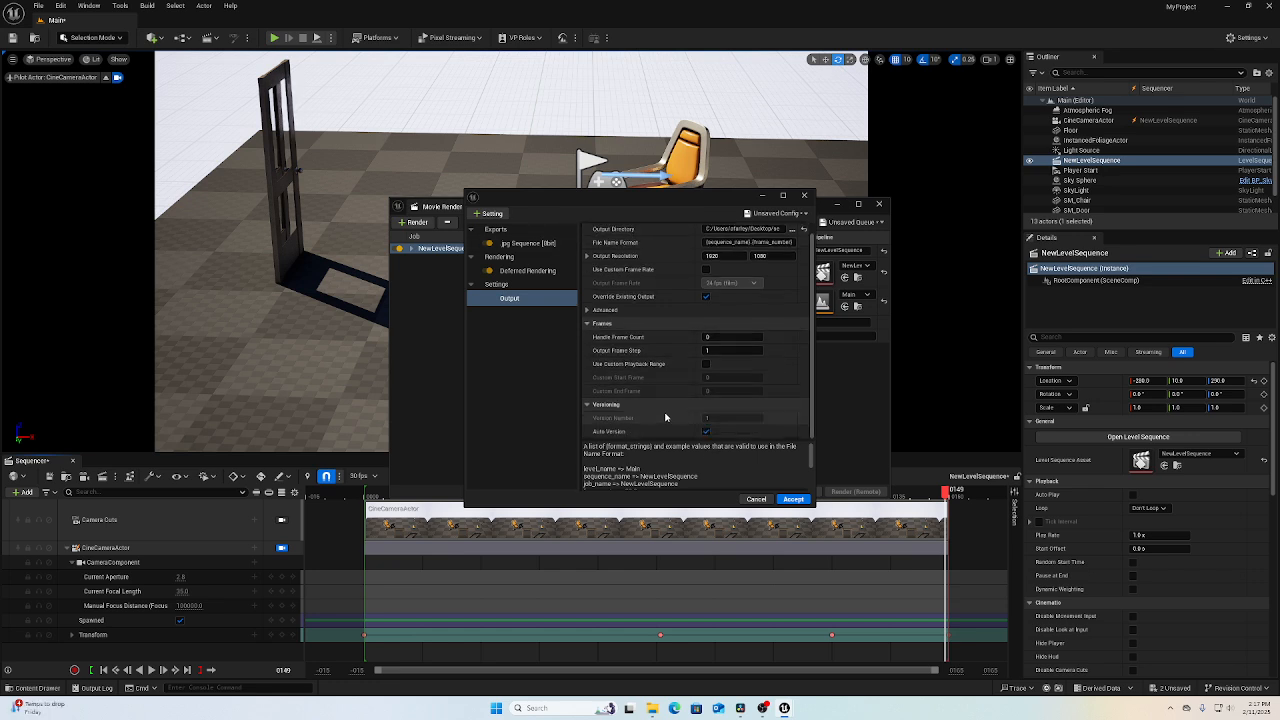
{"action": "scroll", "coordinate": [655, 350], "scroll_direction": "up", "scroll_amount": 1}
{"action": "scroll", "coordinate": [656, 258], "scroll_direction": "down", "scroll_amount": 1}
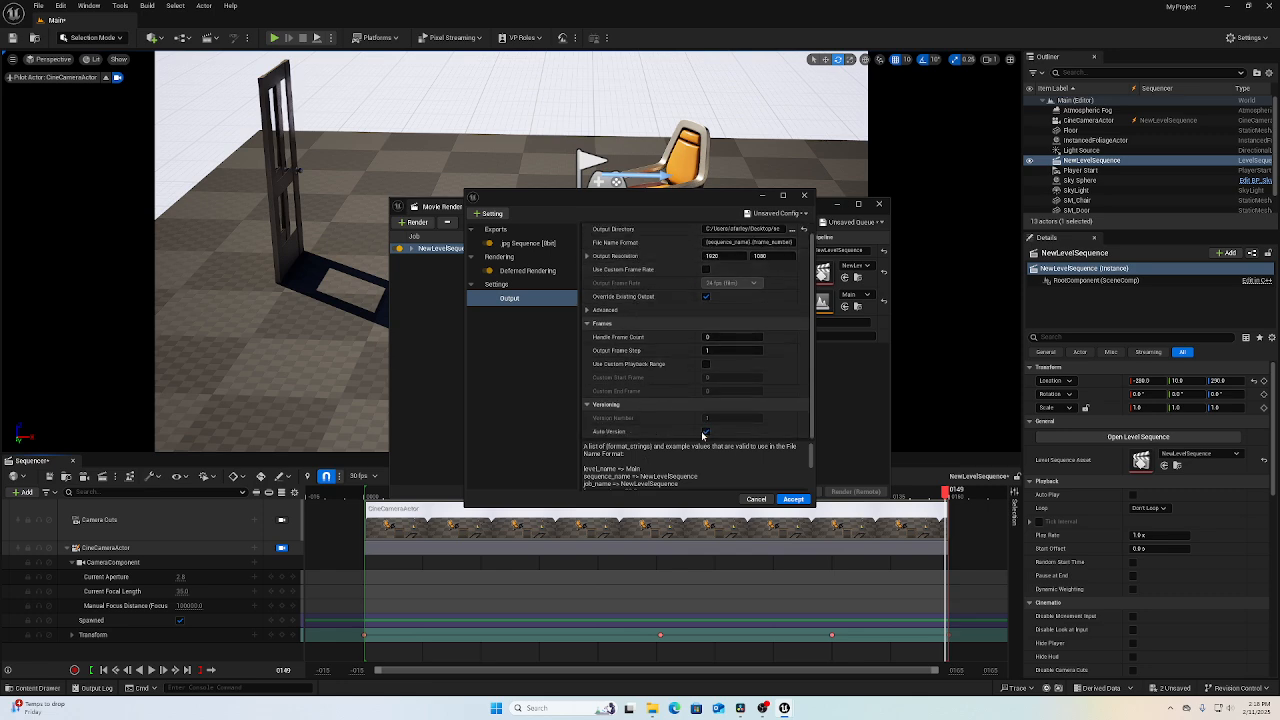
{"action": "left_click", "coordinate": [793, 499]}
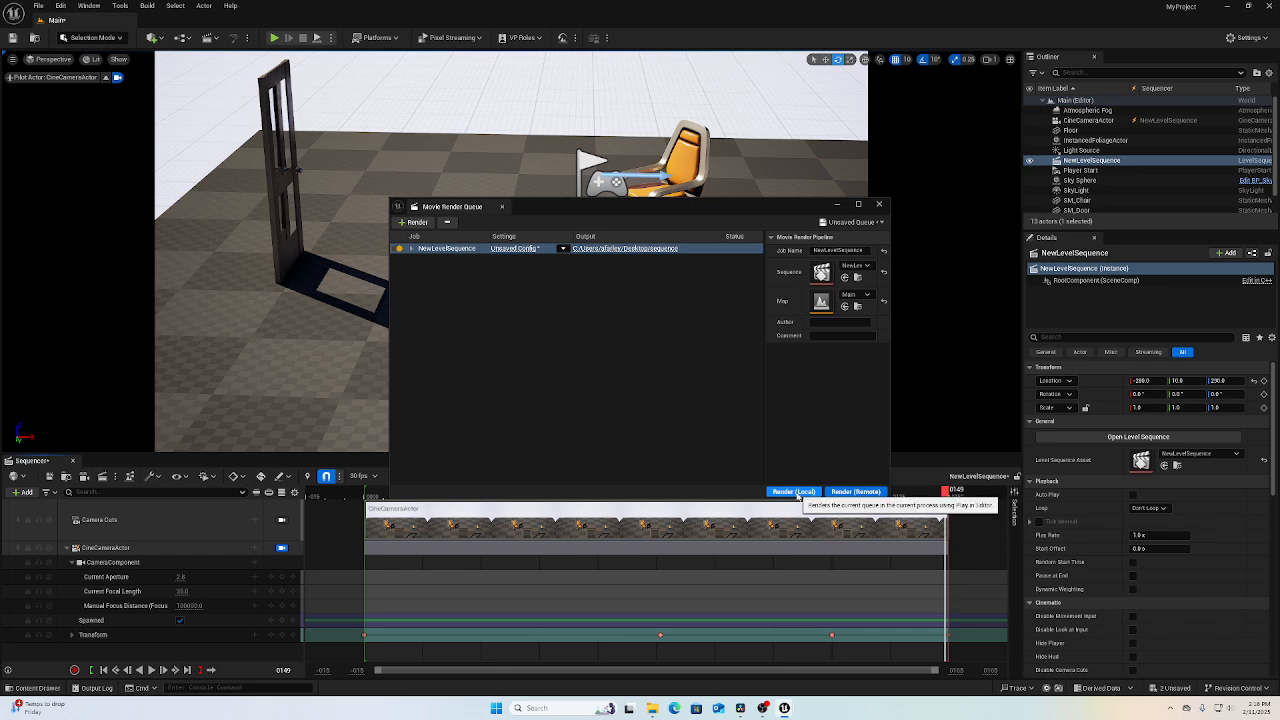
{"action": "left_click", "coordinate": [795, 492]}
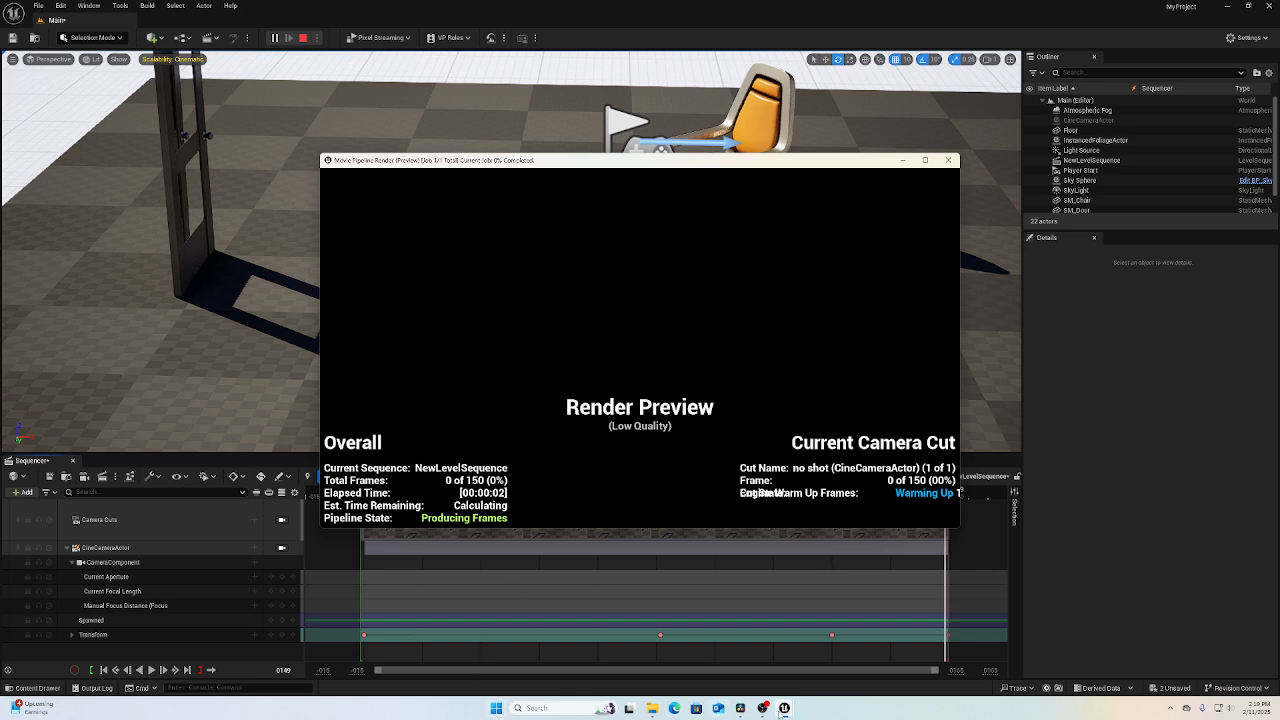
{"action": "mouse_move", "coordinate": [763, 711]}
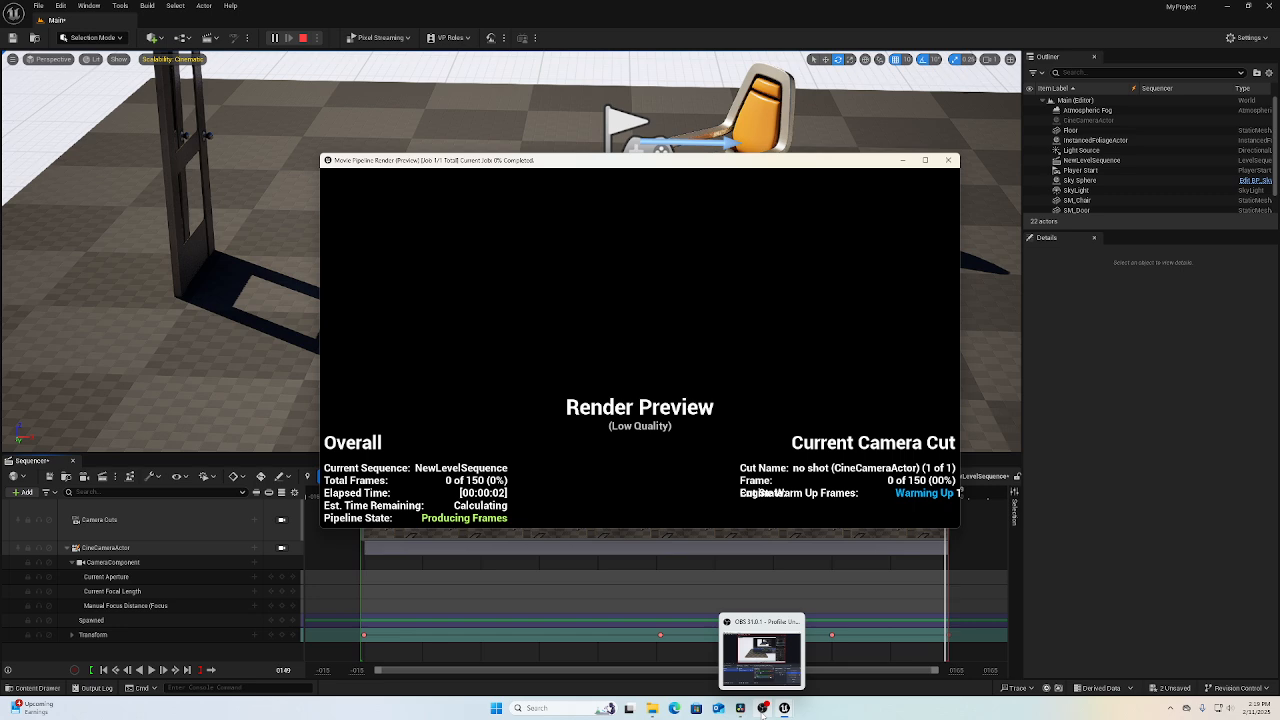
{"action": "left_click", "coordinate": [763, 709]}
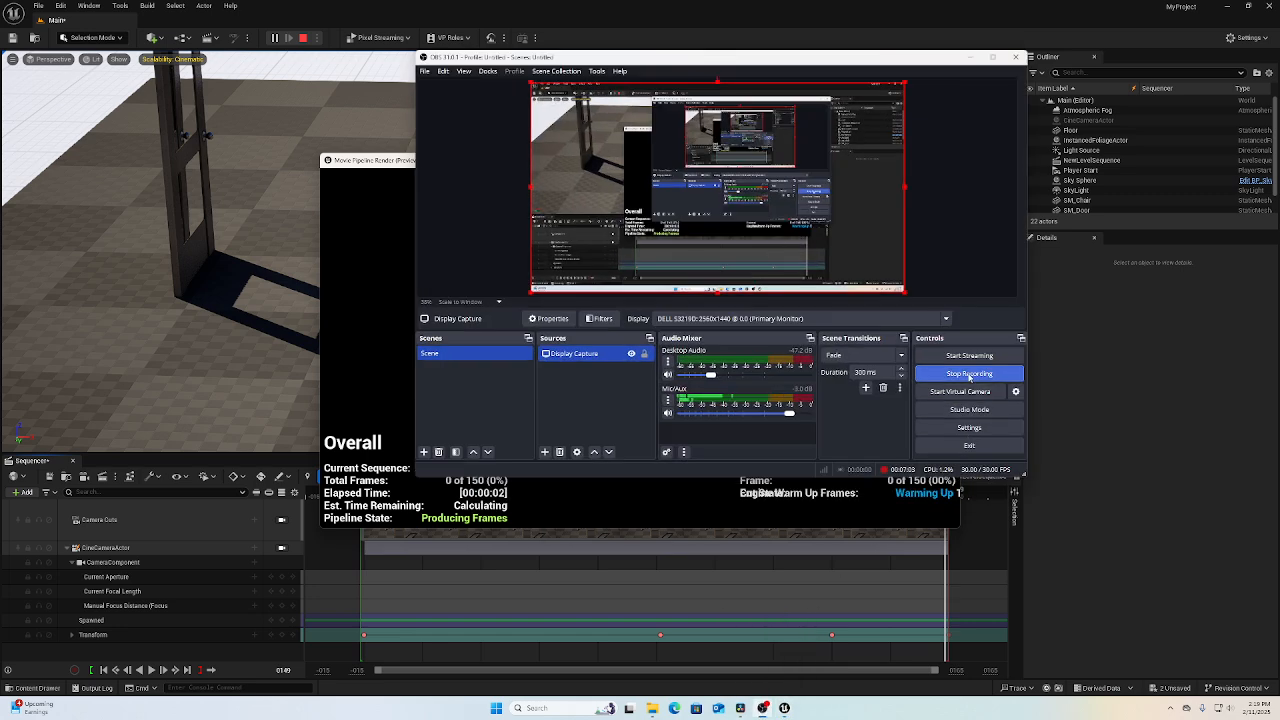